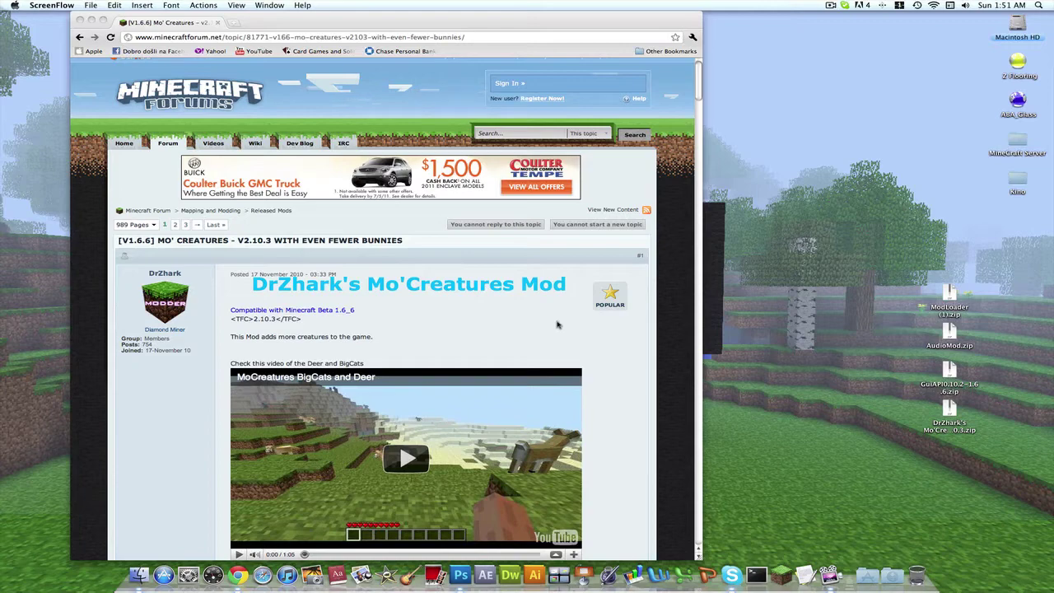
- Scroll the Mo'Creatures forum thread down to the 'Download the Mod' section
scroll(556, 324, "down", 2)
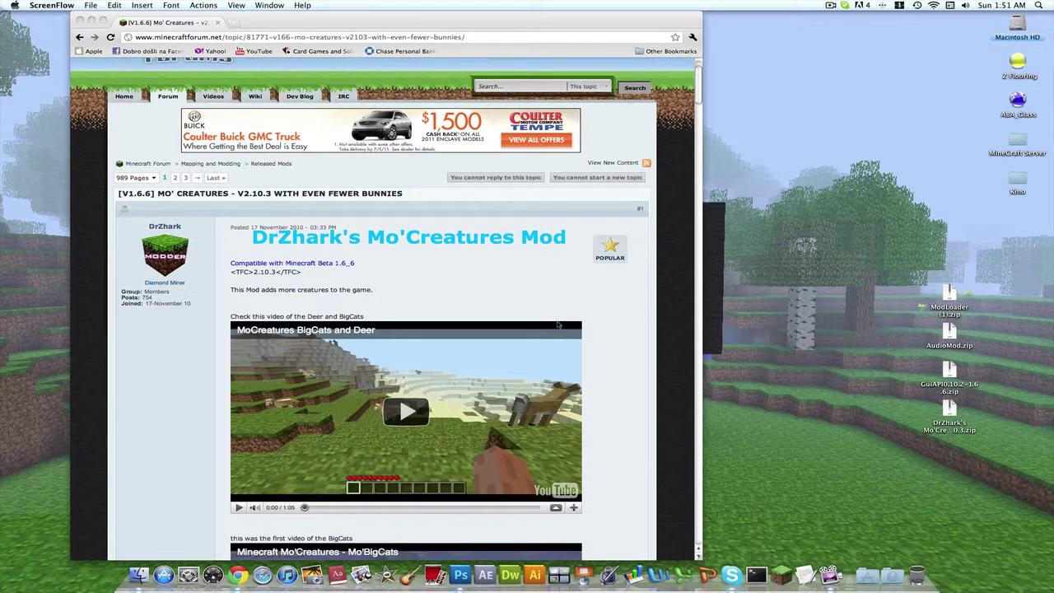
scroll(568, 323, "down", 10)
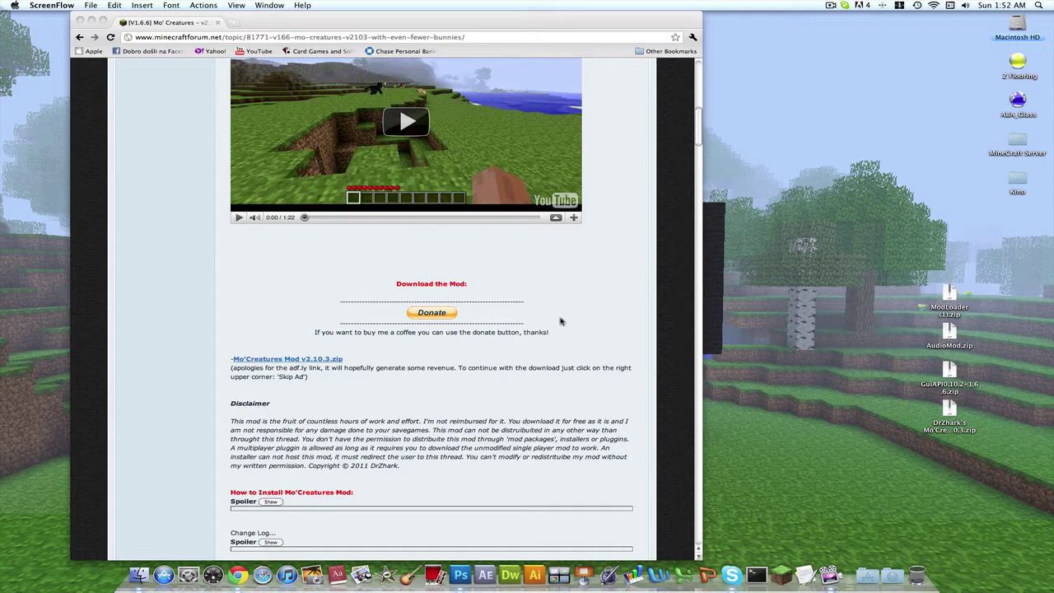
- Select the four mod zips, drag ModLoader (1).zip and AudioMod.zip left, and minimize Chrome
left_click_drag(985, 502, 917, 274)
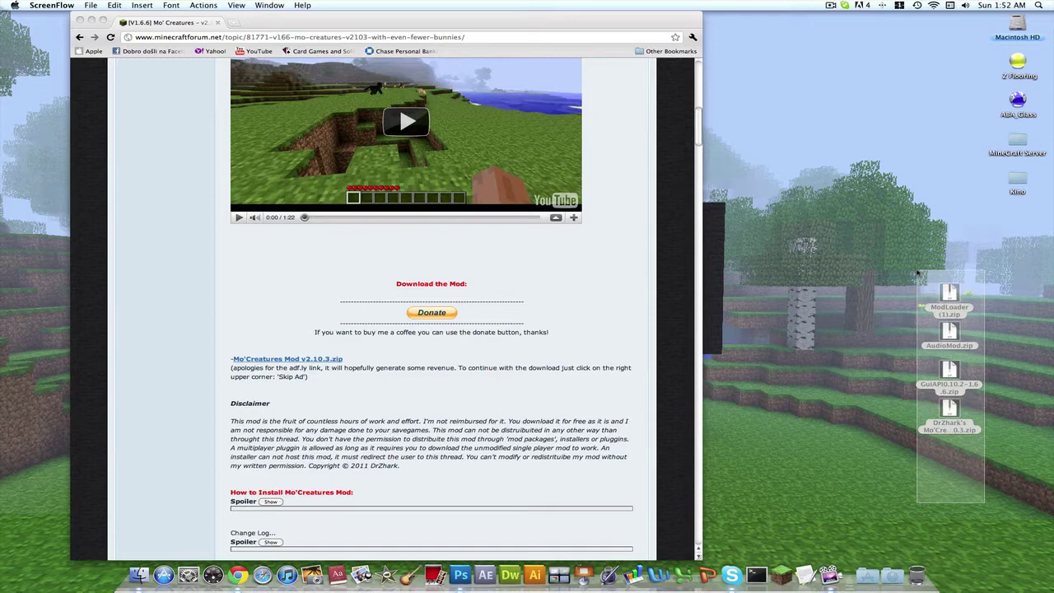
left_click_drag(917, 273, 904, 243)
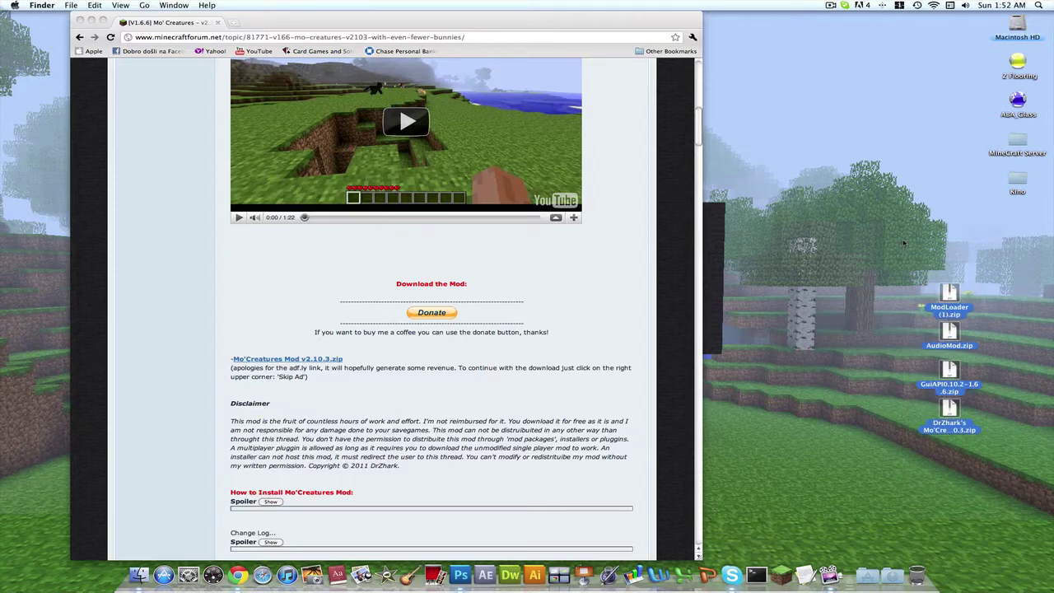
left_click_drag(903, 243, 905, 278)
left_click_drag(920, 305, 912, 268)
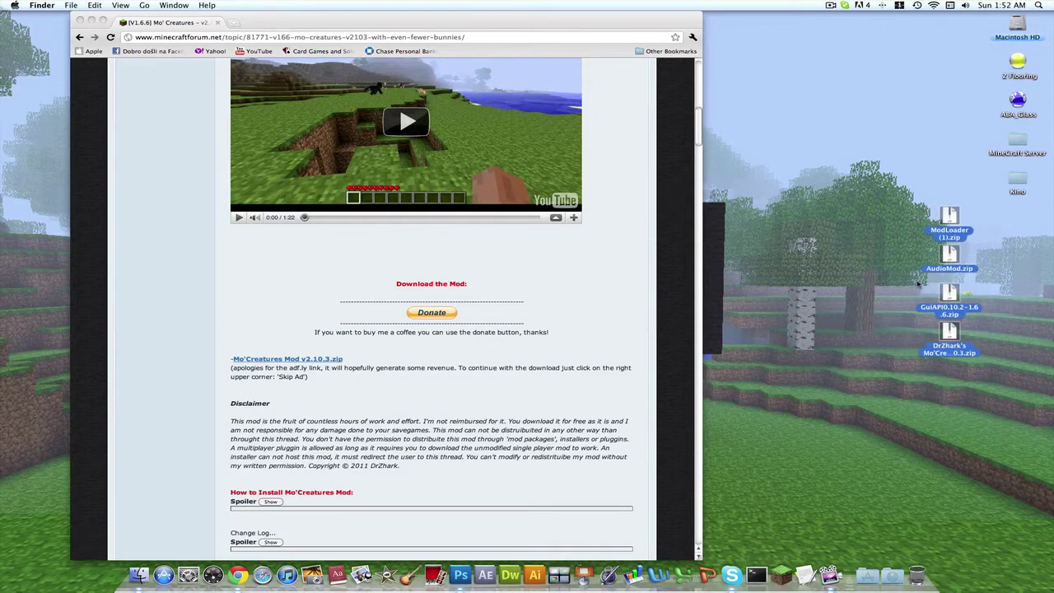
left_click_drag(975, 278, 745, 334)
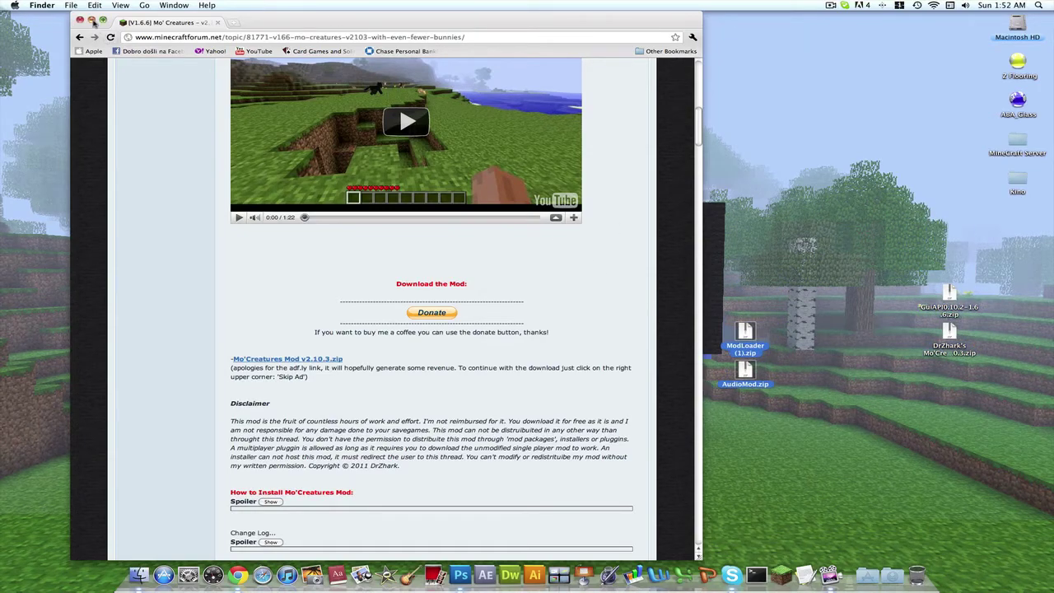
left_click(91, 19)
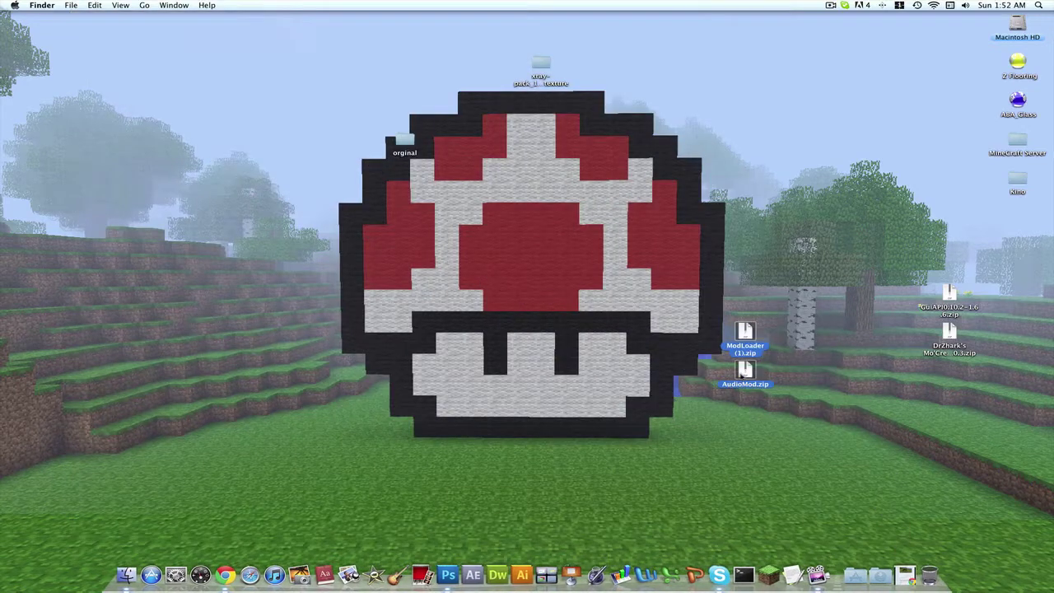
- Move the original and texture pack folders to the Trash and empty it
left_click_drag(358, 207, 928, 574)
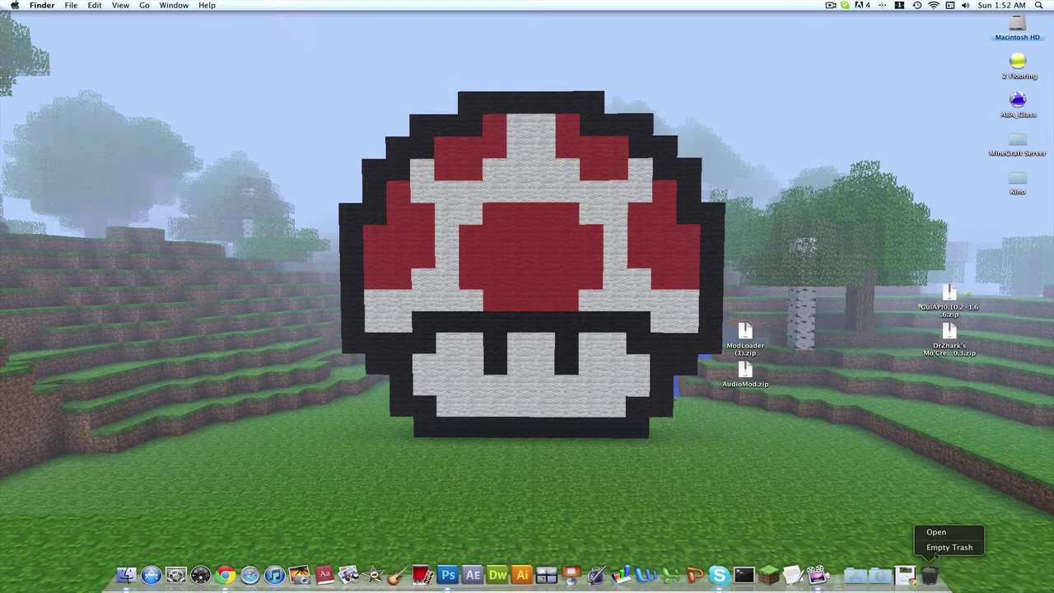
right_click(929, 574)
left_click(960, 545)
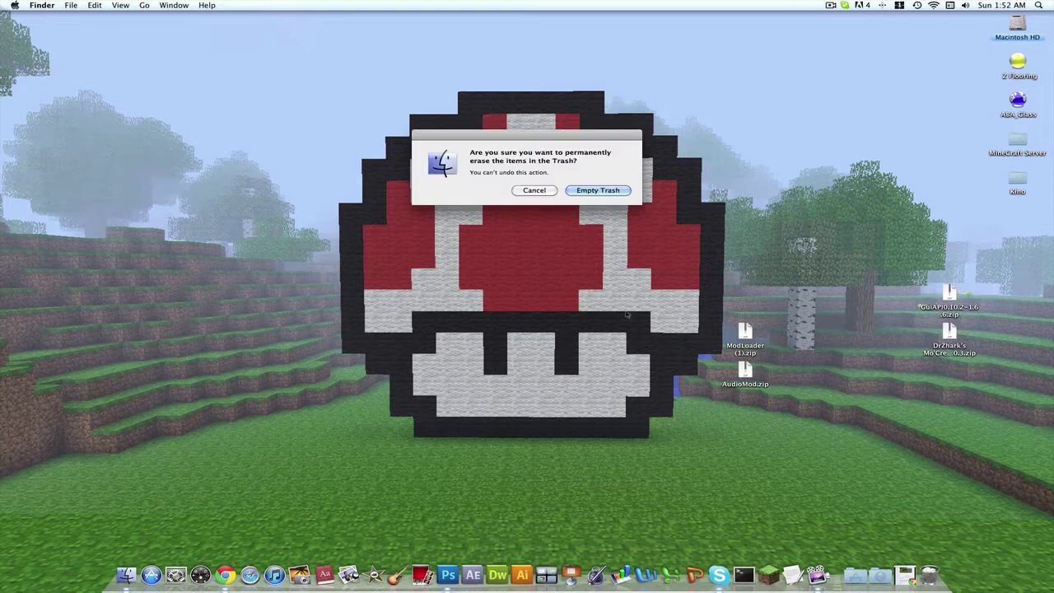
left_click(574, 190)
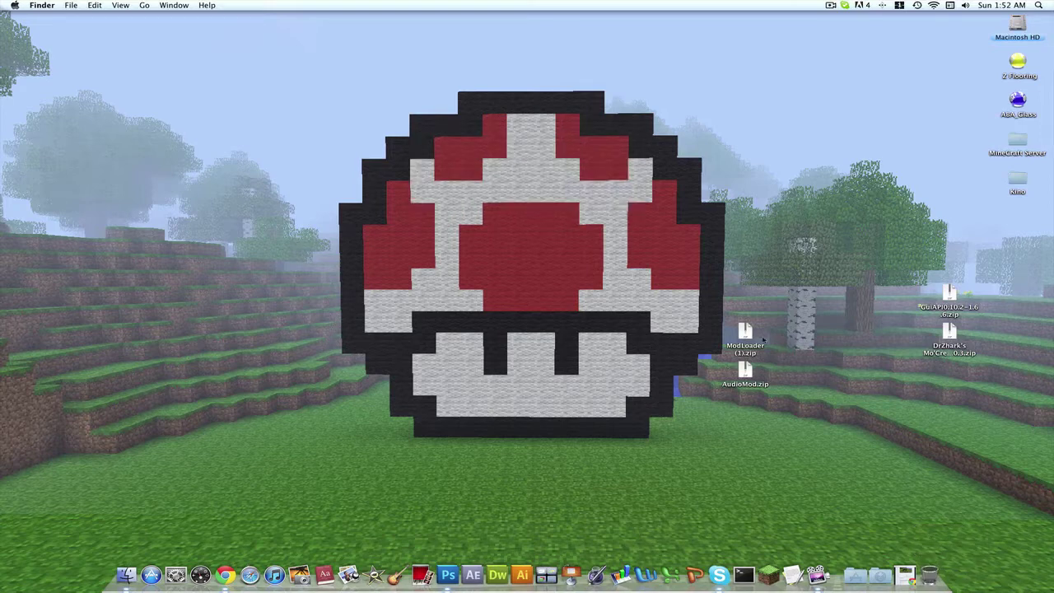
- Unzip ModLoader (1).zip and AudioMod.zip, arrange the resulting folders, and open AudioMod
left_click_drag(745, 334, 745, 256)
double_click(744, 256)
double_click(746, 371)
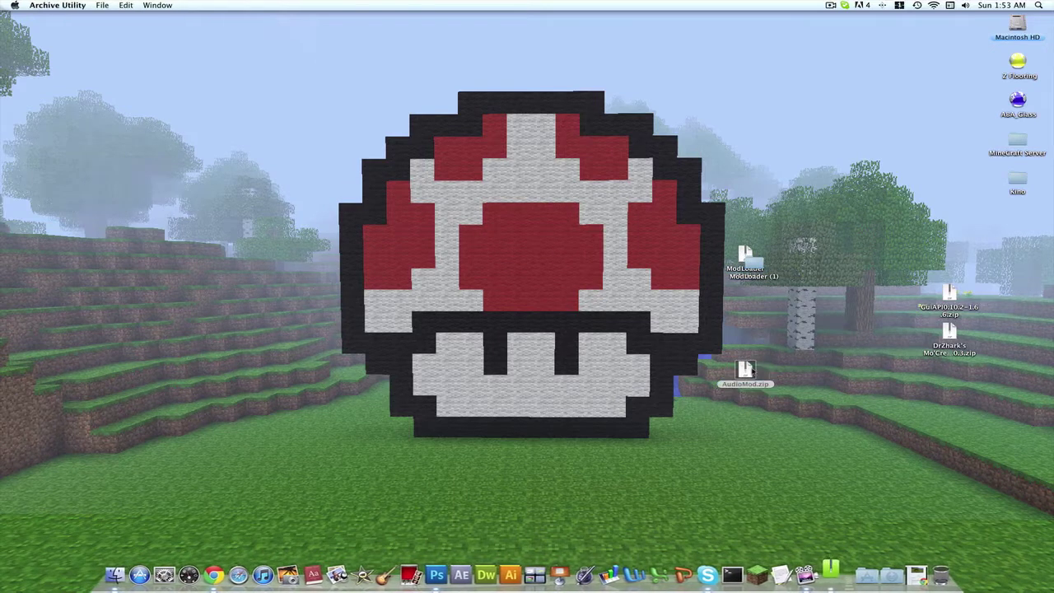
left_click_drag(746, 371, 678, 217)
left_click_drag(754, 261, 679, 382)
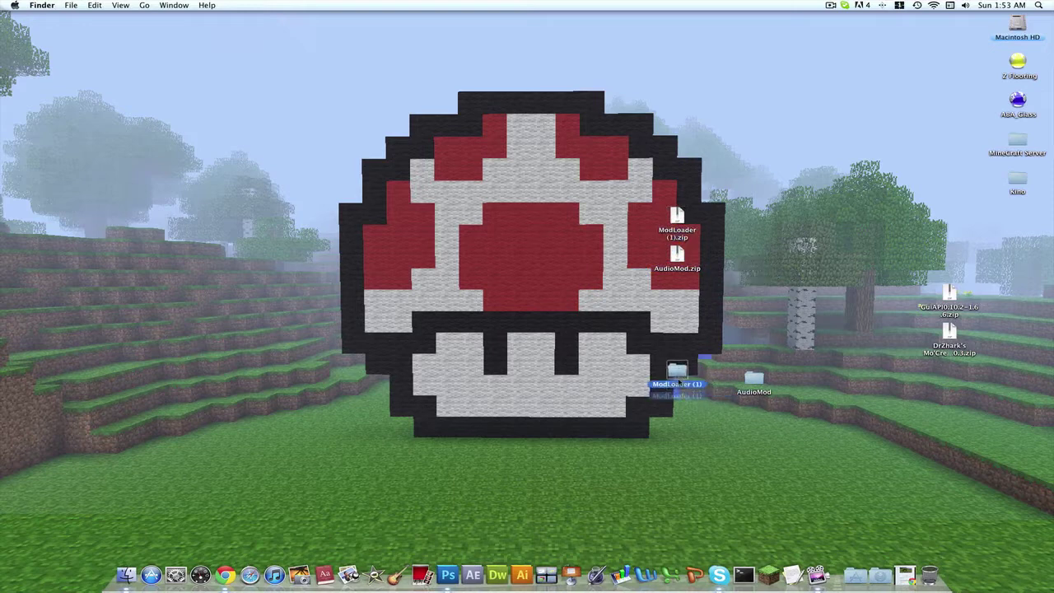
left_click_drag(749, 379, 752, 371)
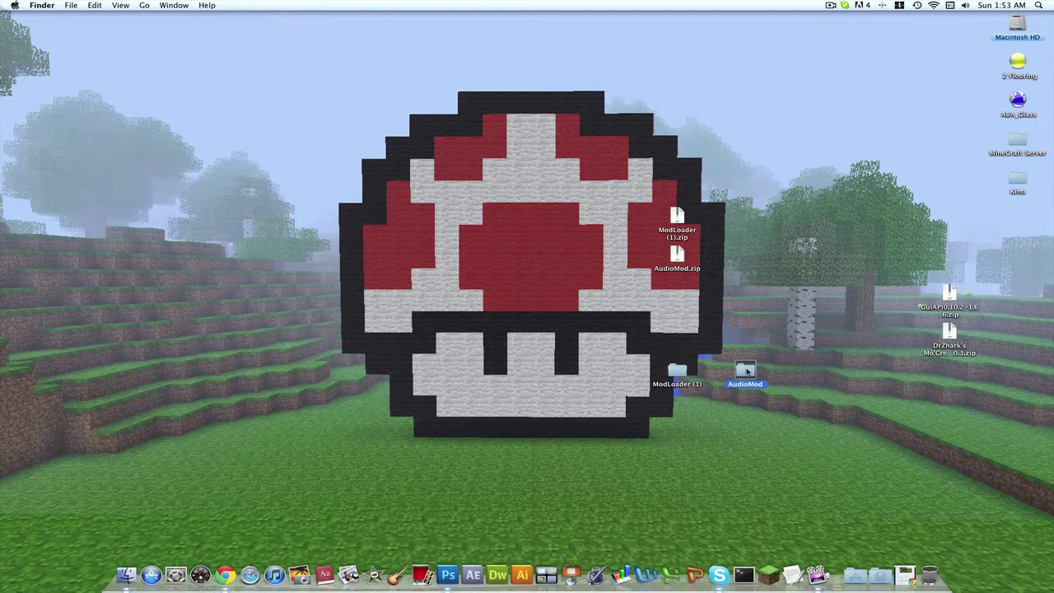
double_click(746, 371)
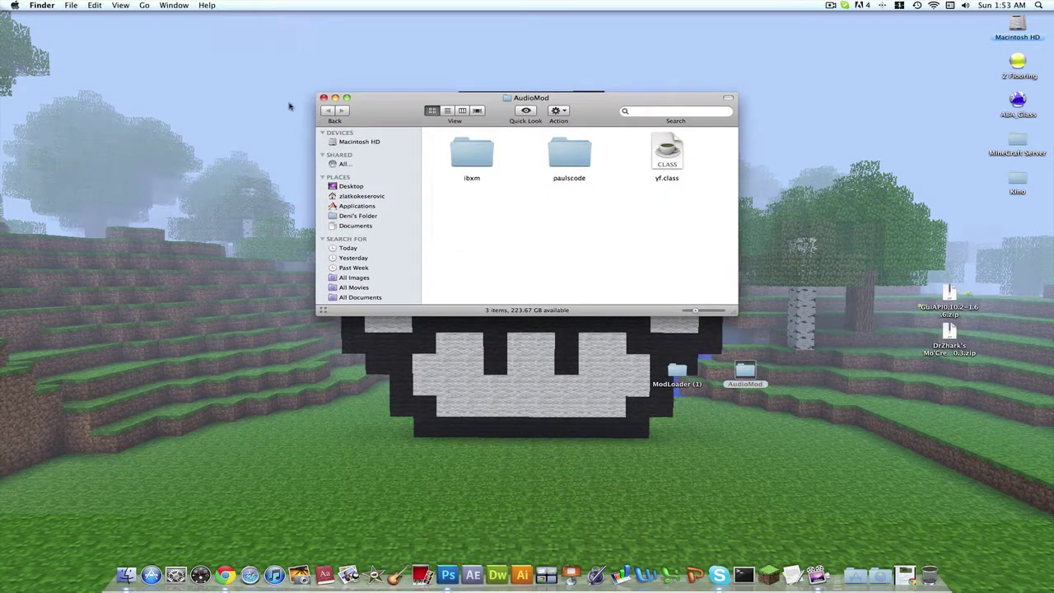
- Close AudioMod, open ModLoader (1) on the right, and place a new Finder window beside it
left_click(323, 98)
double_click(680, 373)
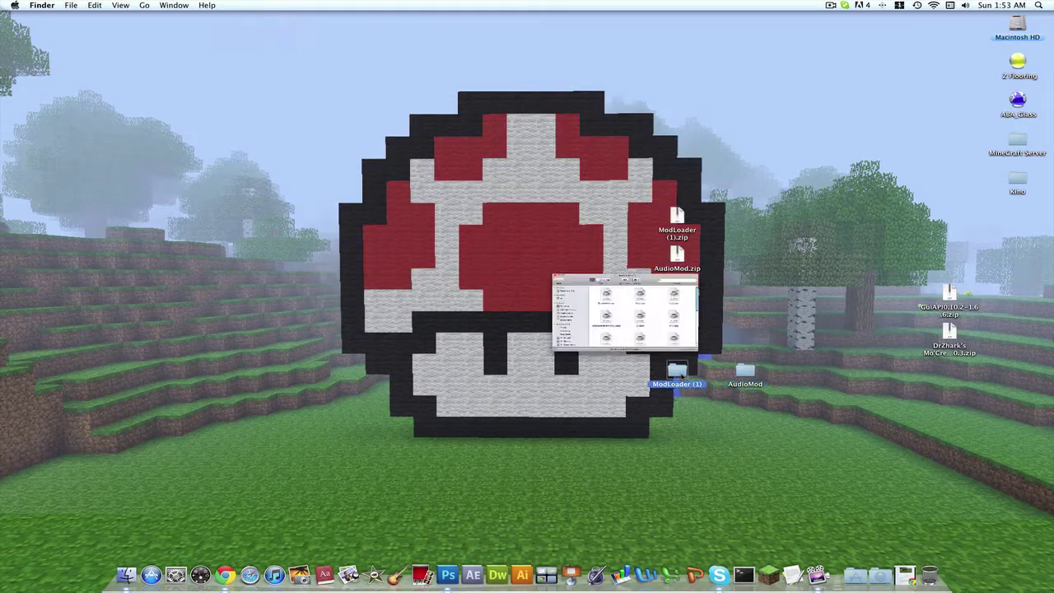
left_click_drag(604, 100, 815, 95)
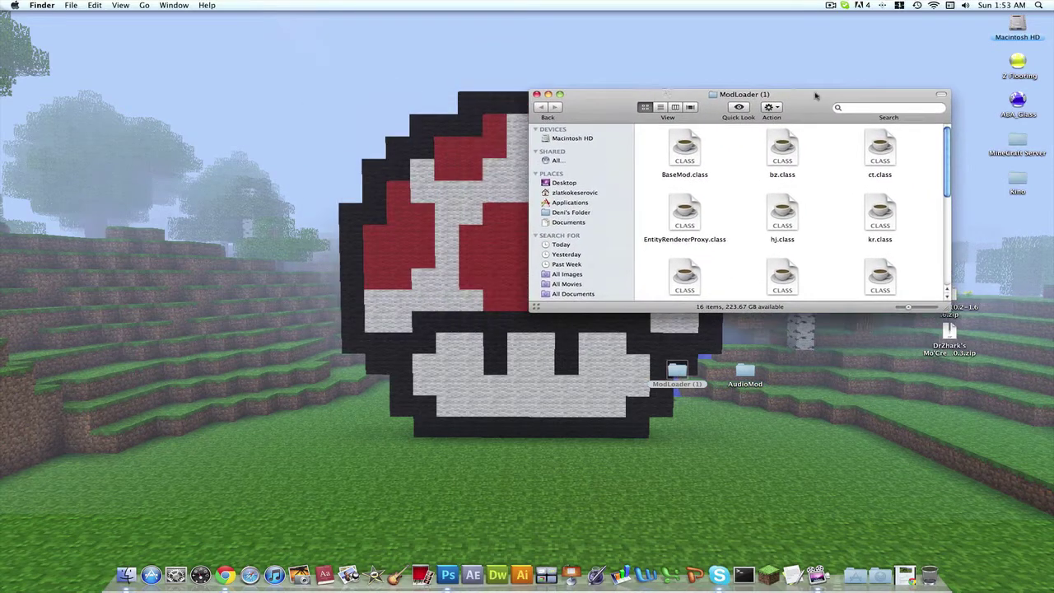
left_click(71, 5)
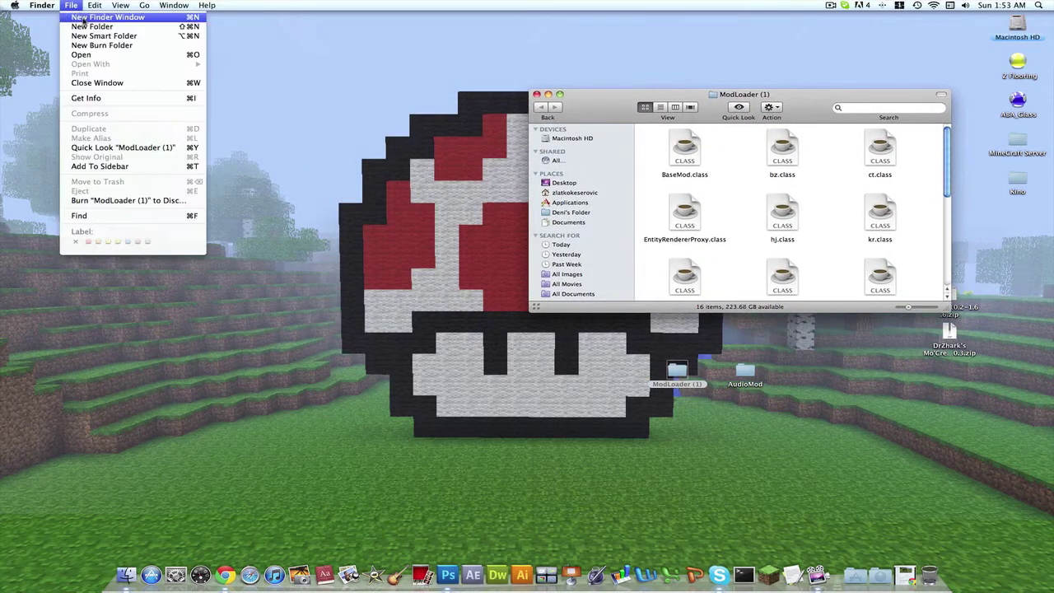
left_click(84, 18)
left_click_drag(266, 229, 273, 84)
- Browse Library > Application Support > minecraft > bin, then return to Application Support
double_click(459, 187)
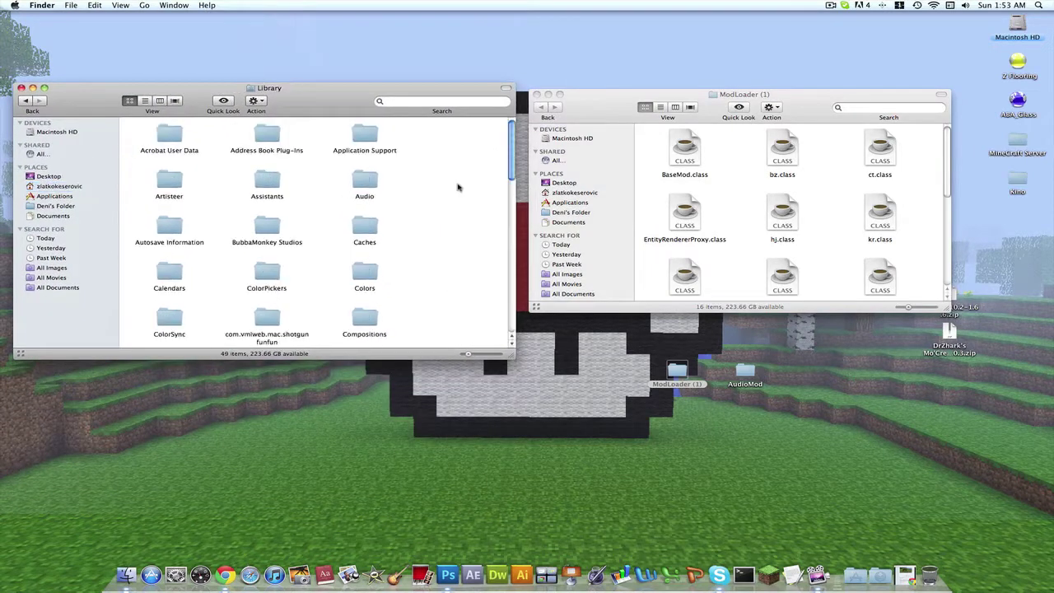
double_click(365, 136)
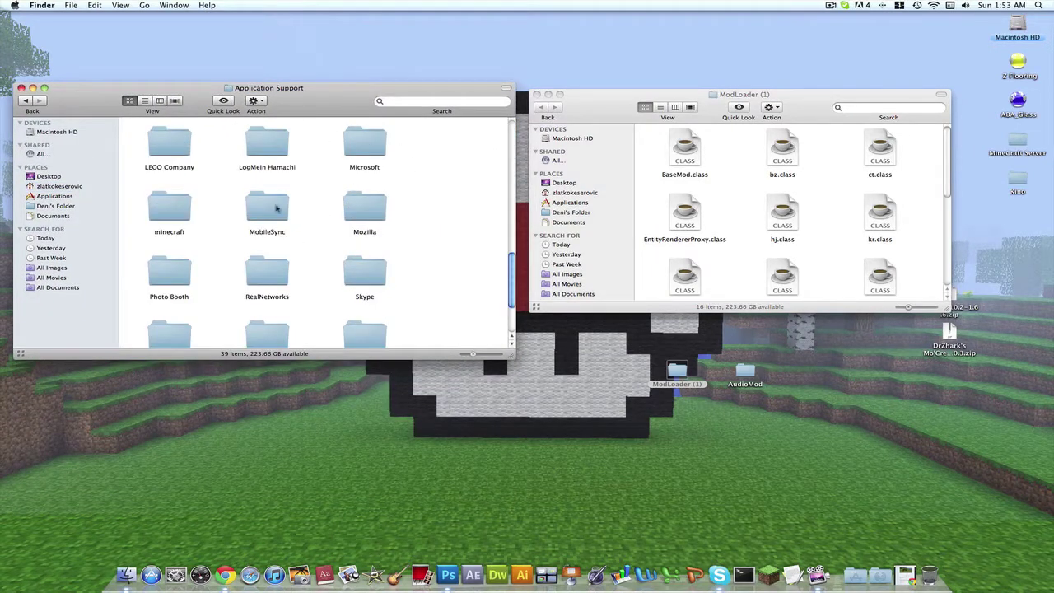
double_click(167, 214)
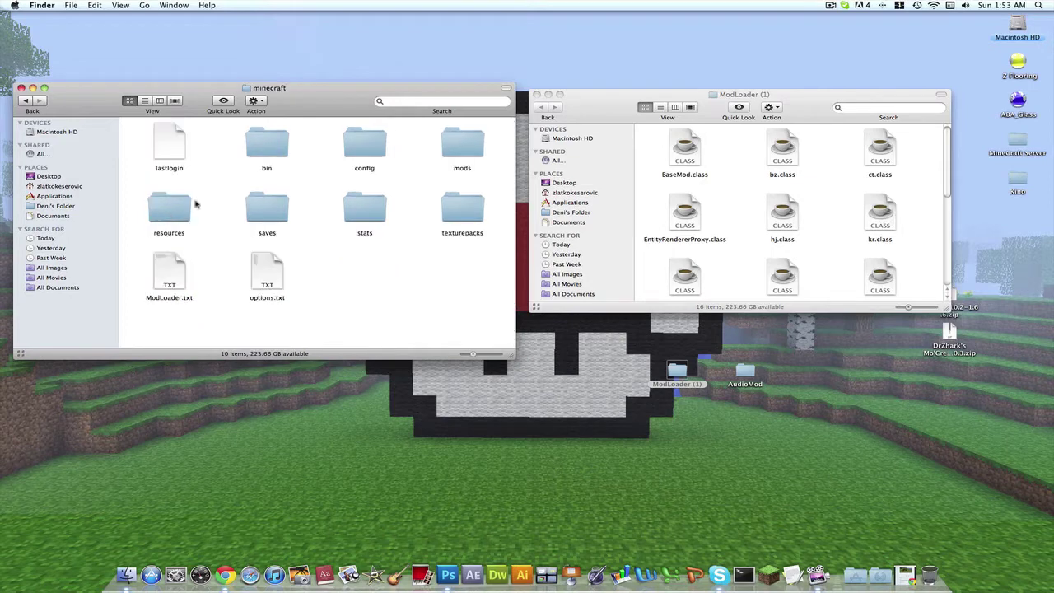
double_click(270, 147)
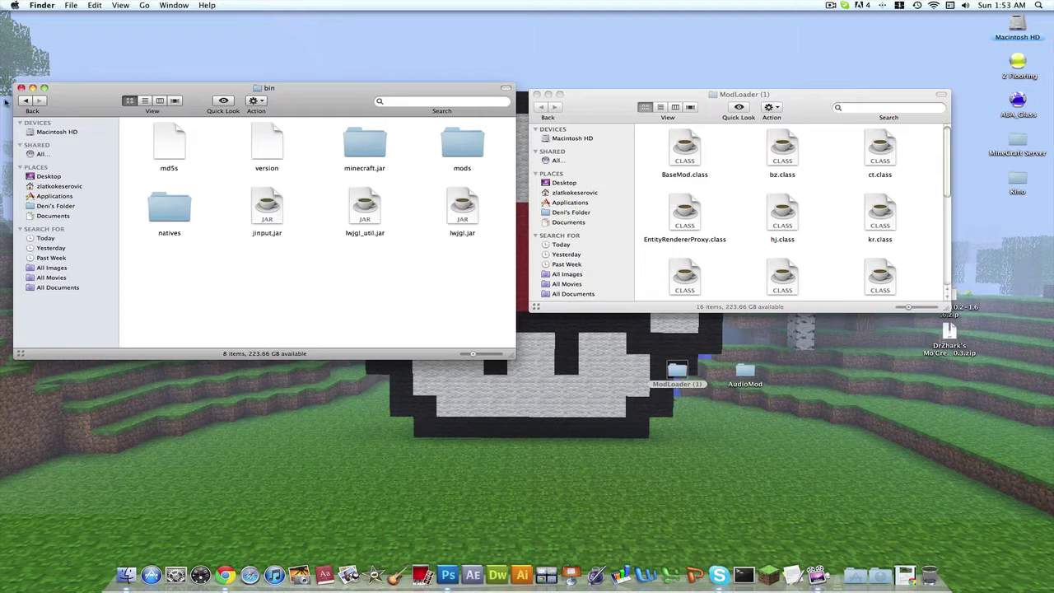
left_click(25, 99)
left_click(25, 100)
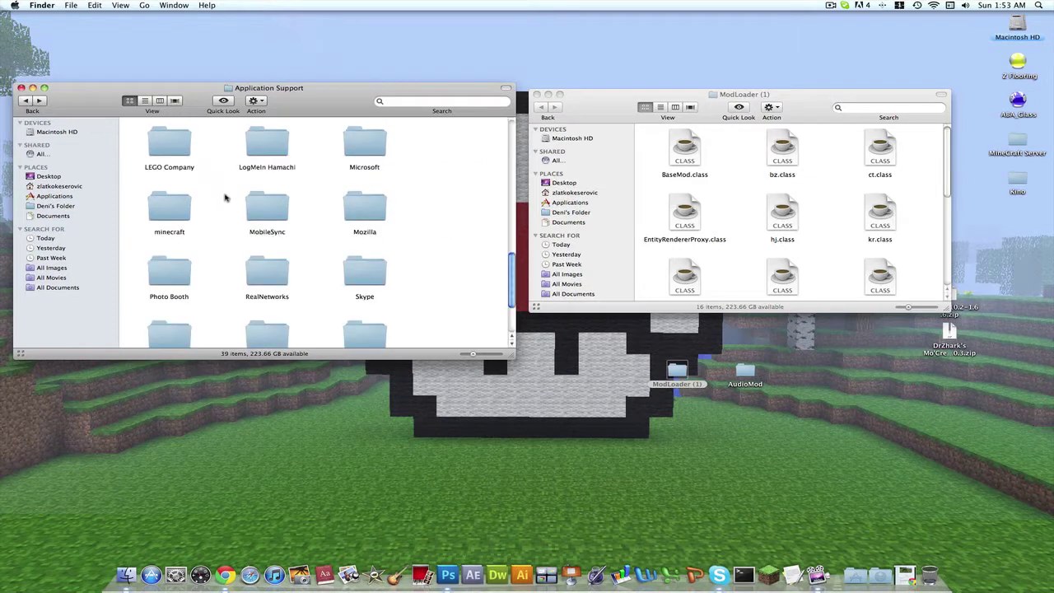
- Trash the minecraft folder, empty the Trash permanently, and launch Minecraft from the Dock
left_click_drag(174, 207, 929, 574)
right_click(928, 575)
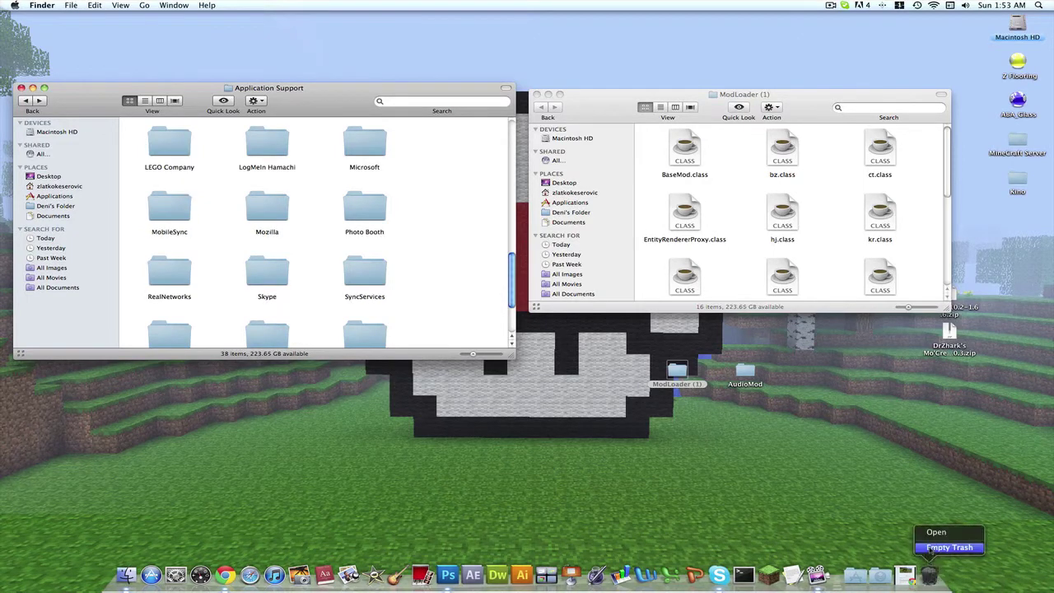
left_click(948, 547)
left_click(601, 189)
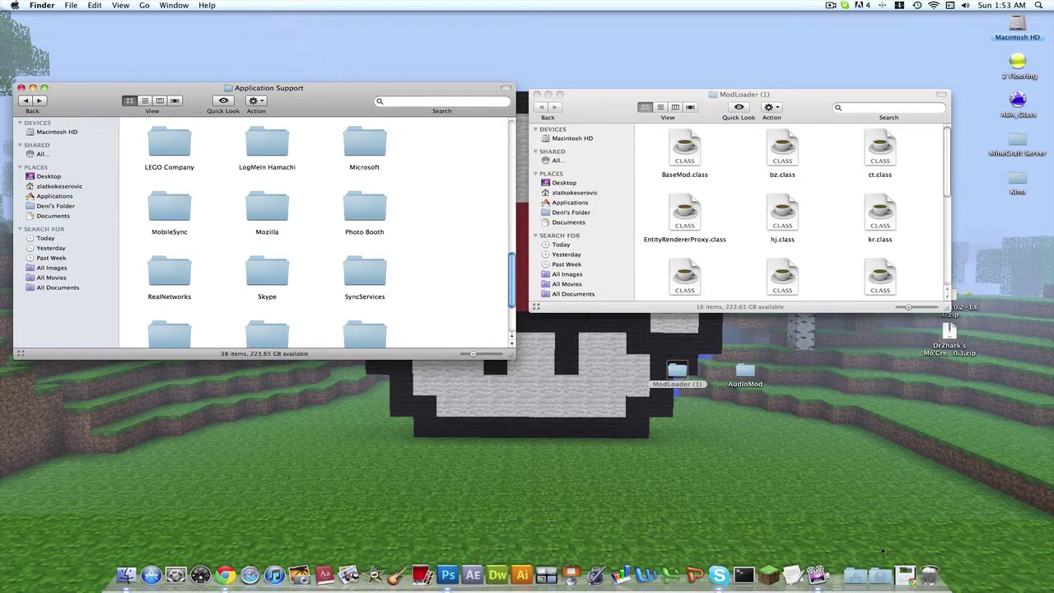
left_click(769, 573)
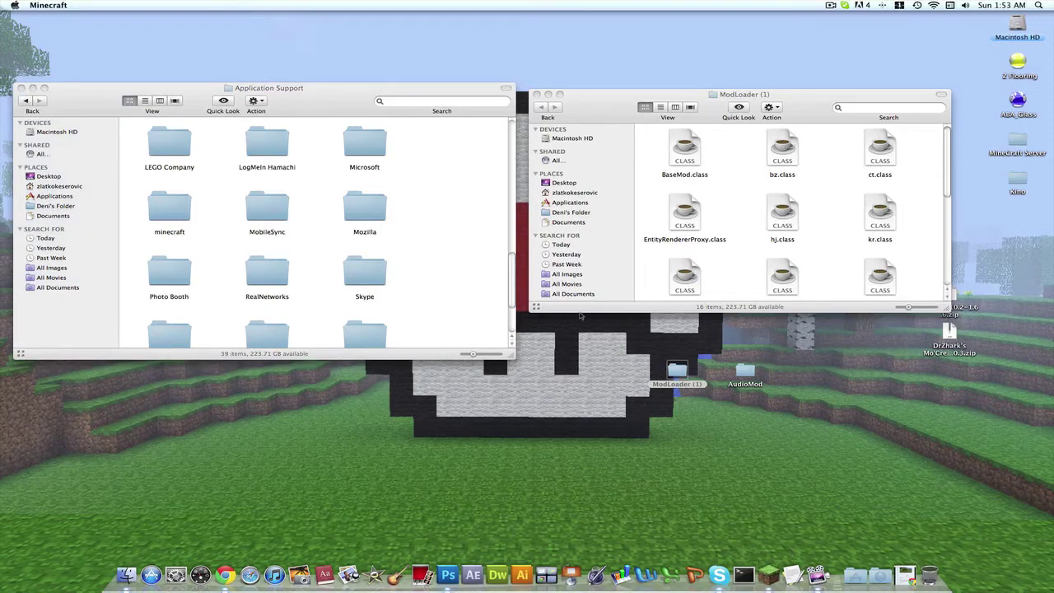
- Let Minecraft Beta 1.6.6 reach its title menu, quit it, and select the regenerated minecraft folder
left_click(624, 375)
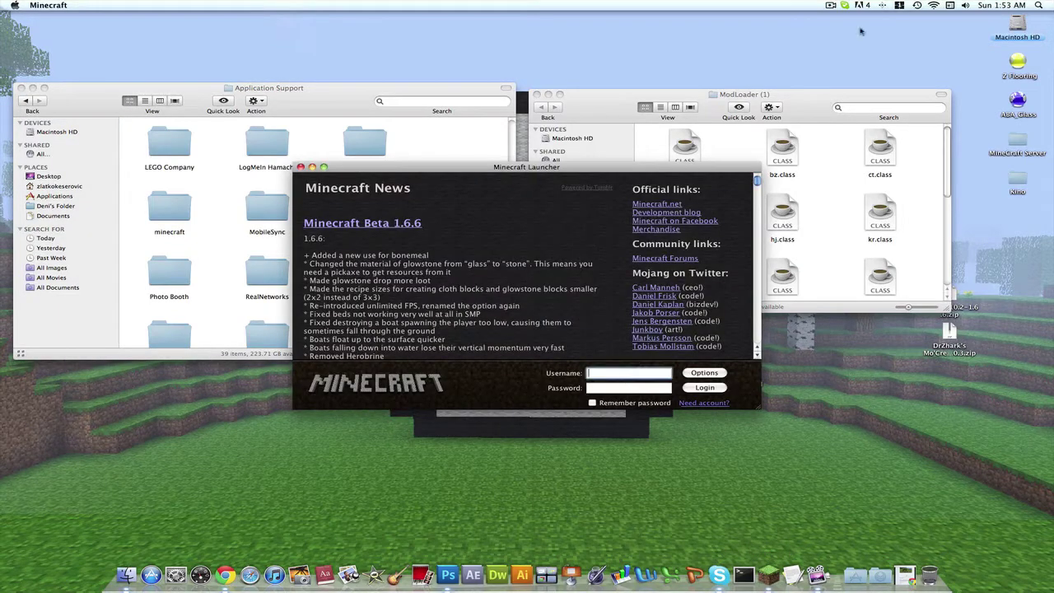
left_click(845, 5)
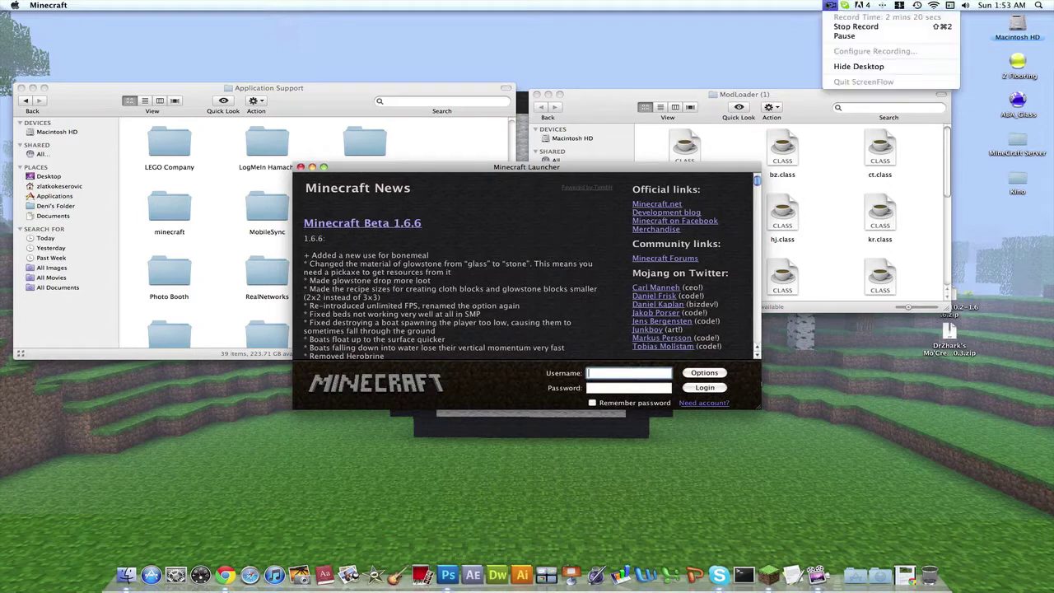
left_click(836, 20)
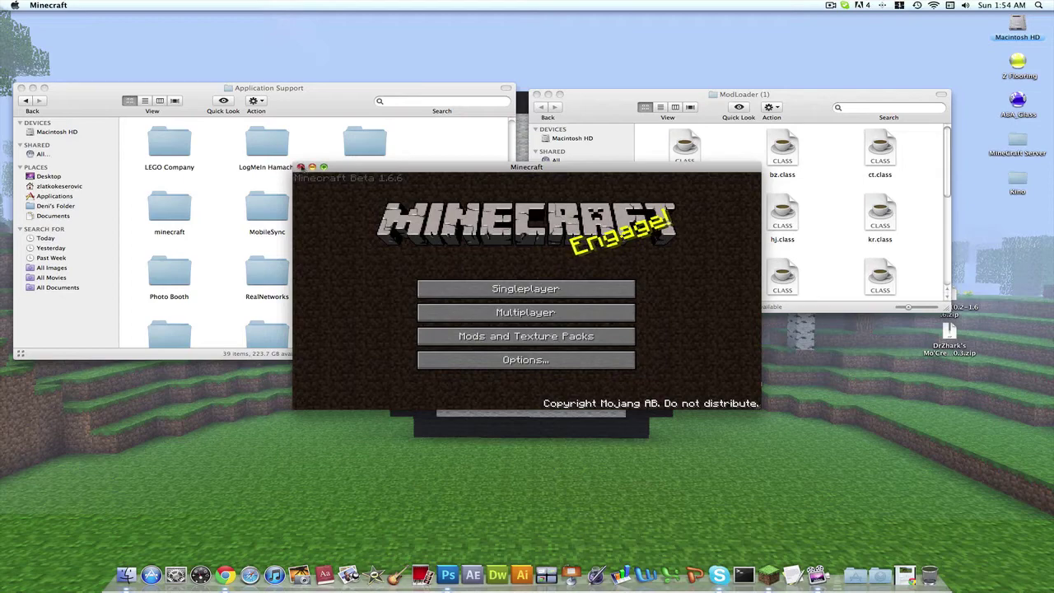
left_click(301, 167)
left_click(173, 212)
- In minecraft/bin, compress minecraft.jar and rename the original to minecraft1.jar
double_click(173, 211)
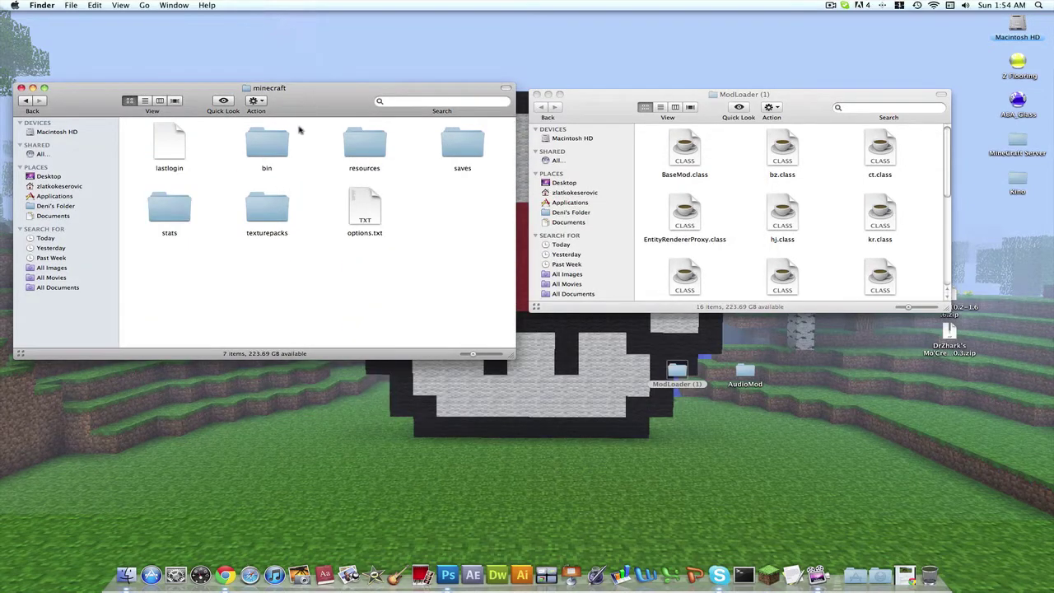
double_click(281, 140)
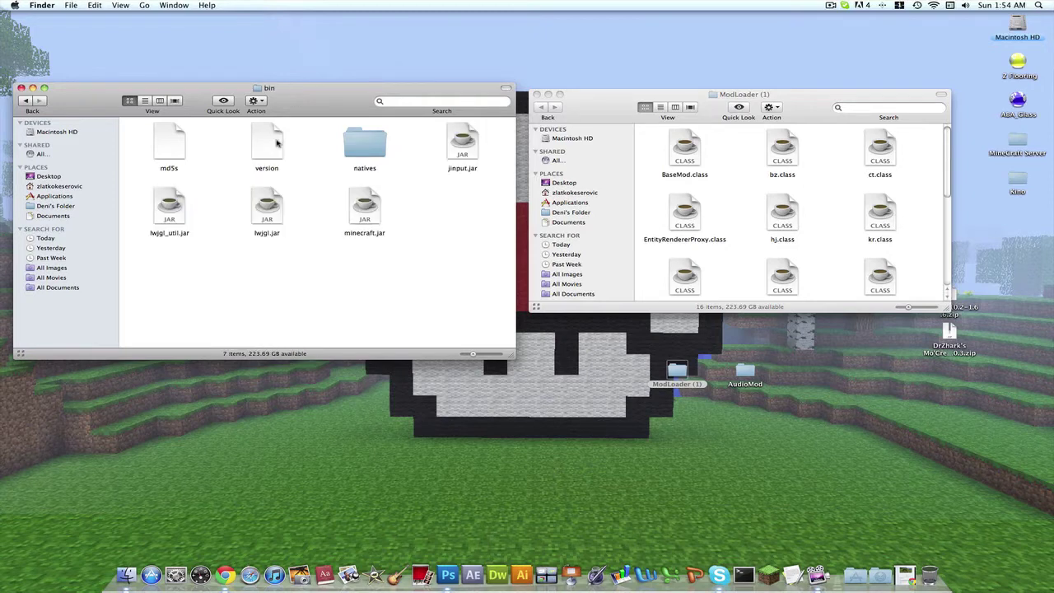
right_click(359, 216)
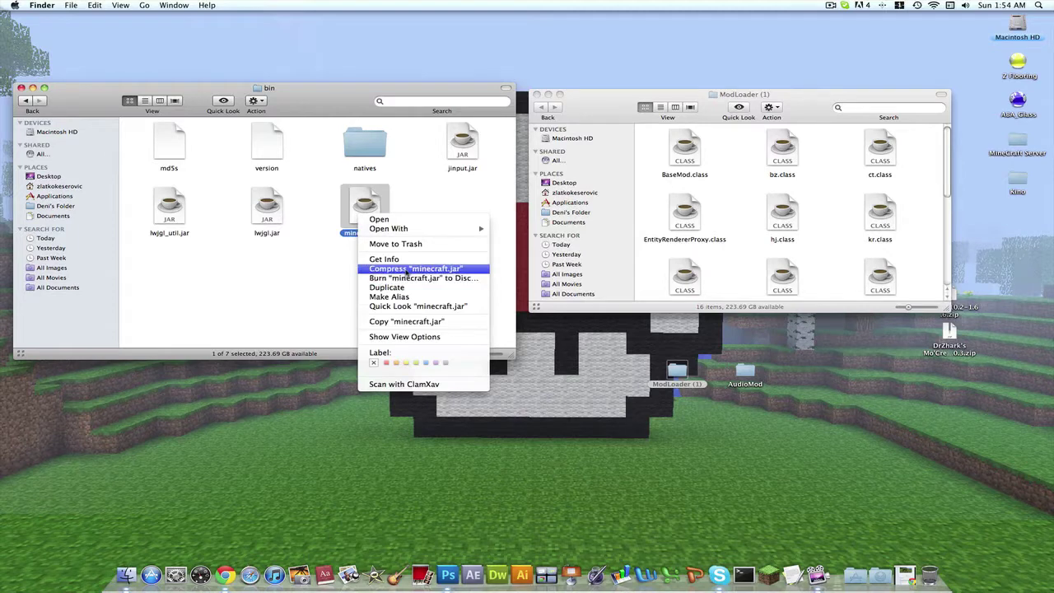
left_click(403, 269)
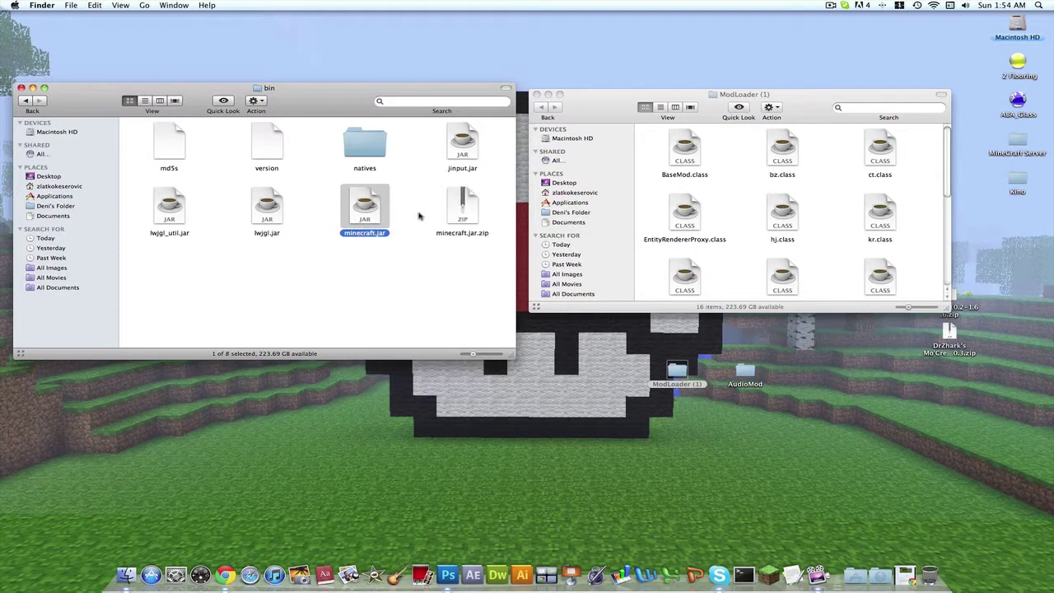
right_click(366, 222)
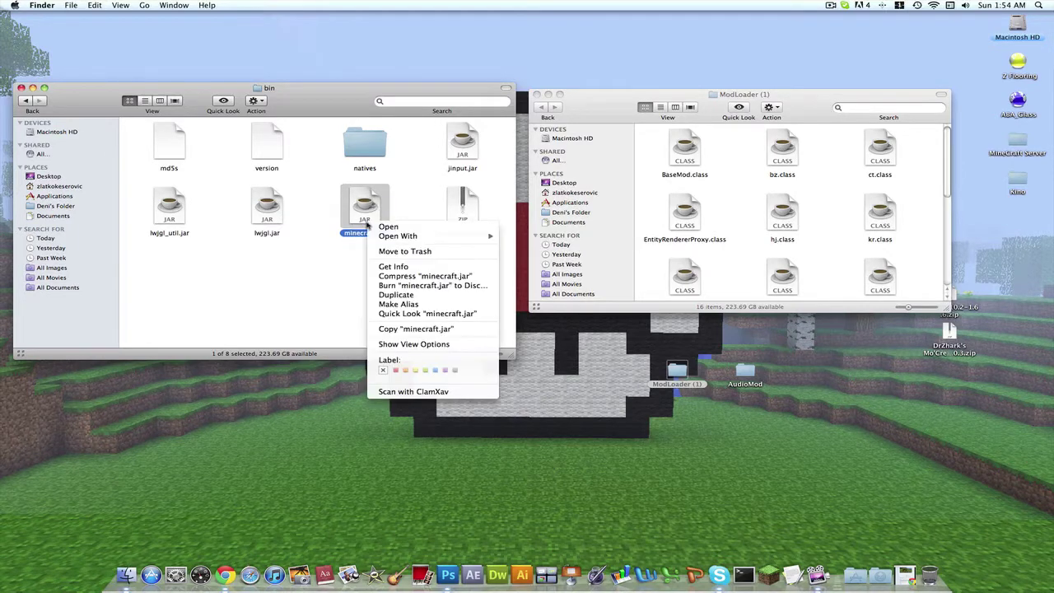
left_click(343, 226)
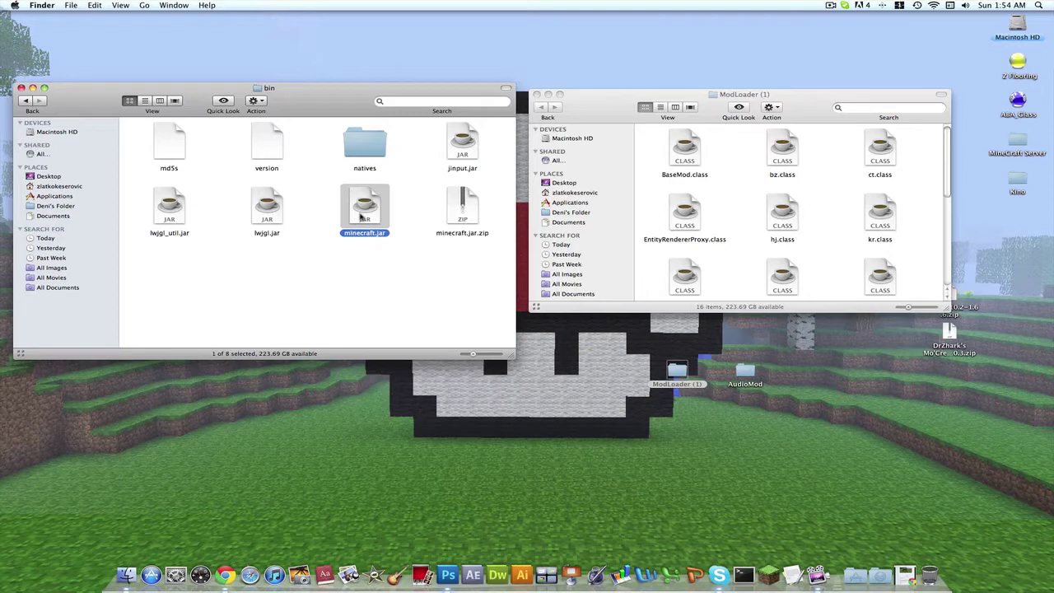
key("Return")
key("Right")
type("1")
key("Return")
- Extract minecraft.jar.zip into a folder, then trash the zip and empty the Trash
double_click(463, 210)
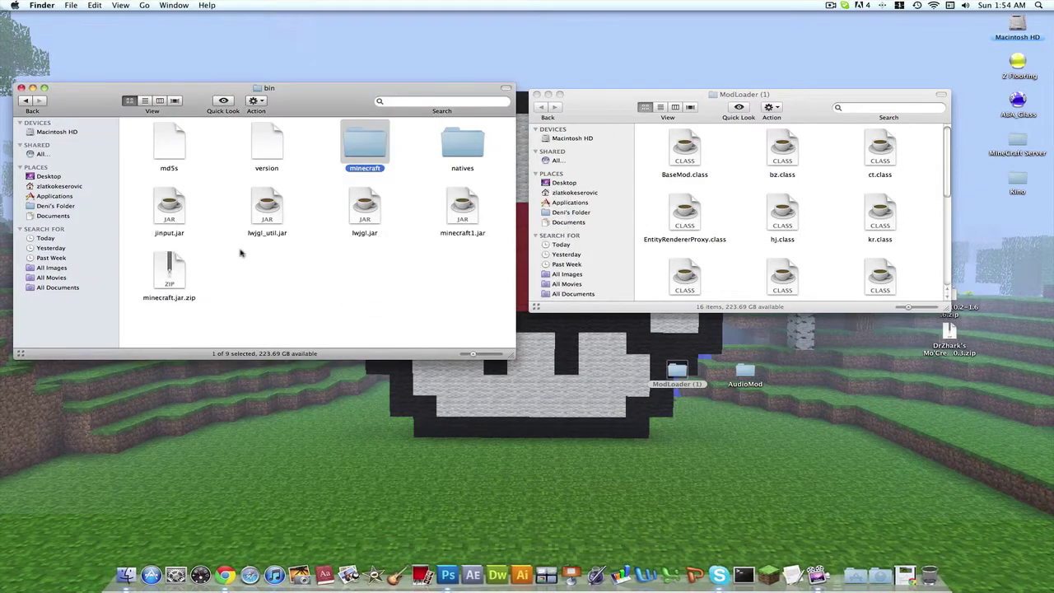
left_click_drag(177, 268, 951, 577)
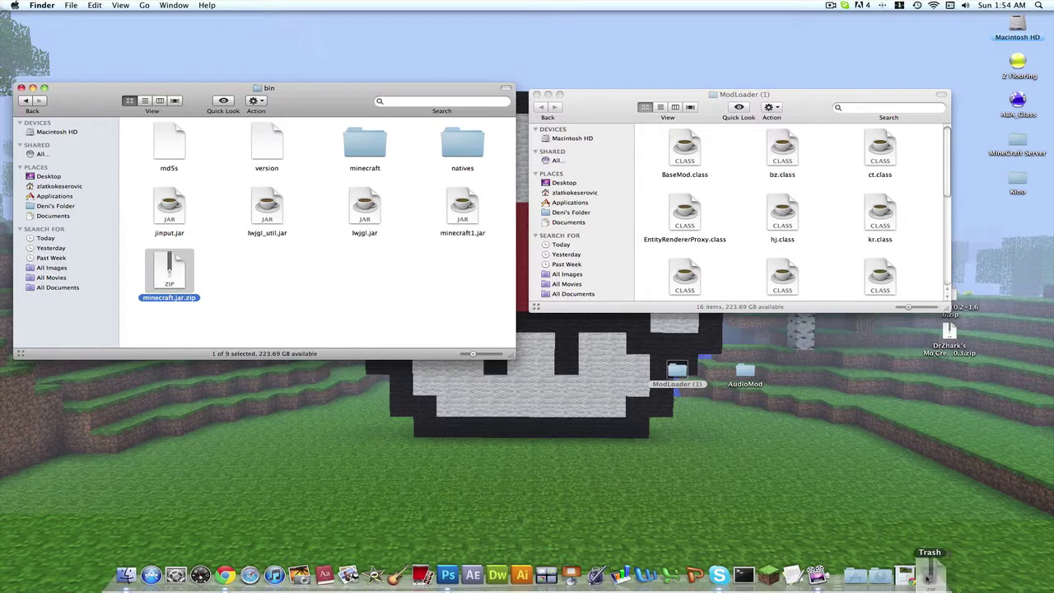
right_click(947, 576)
left_click(953, 546)
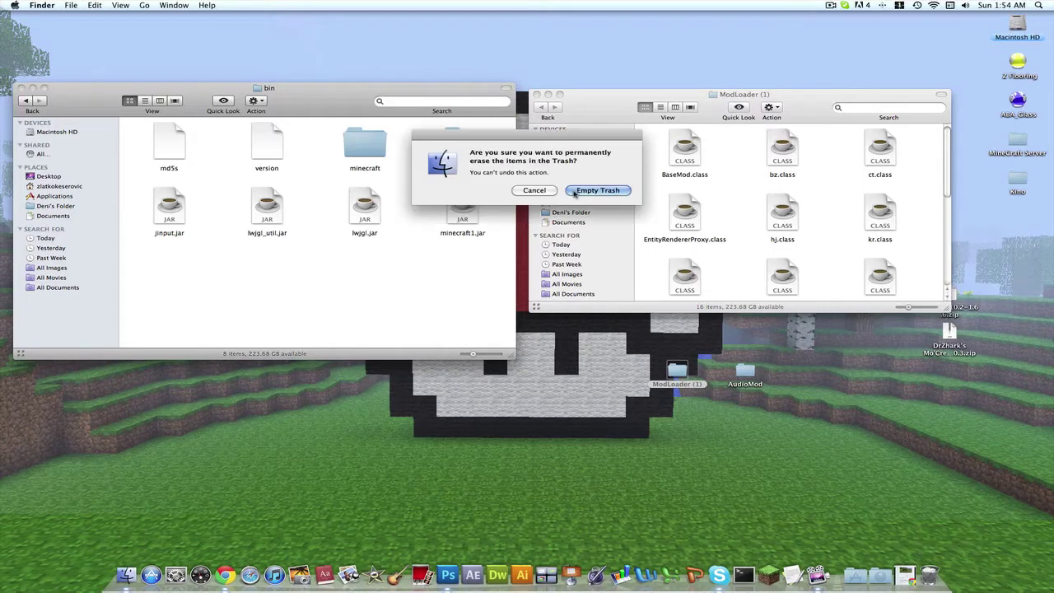
left_click(598, 190)
- Rename the extracted minecraft folder to minecraft.jar, keeping the .jar extension, and open it
left_click(363, 147)
key("Return")
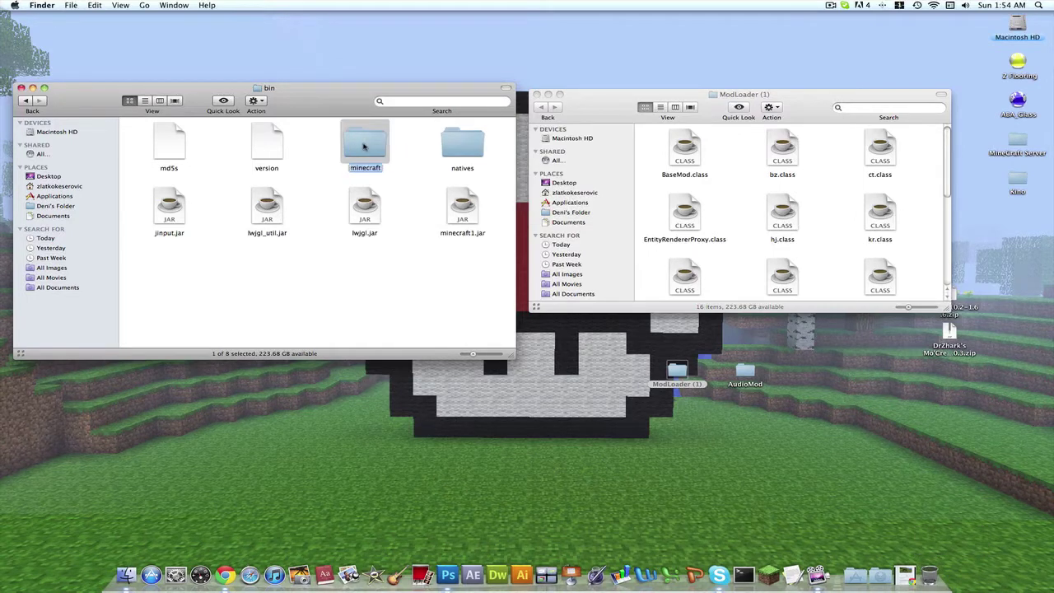
key("Right")
type(".jar")
key("Return")
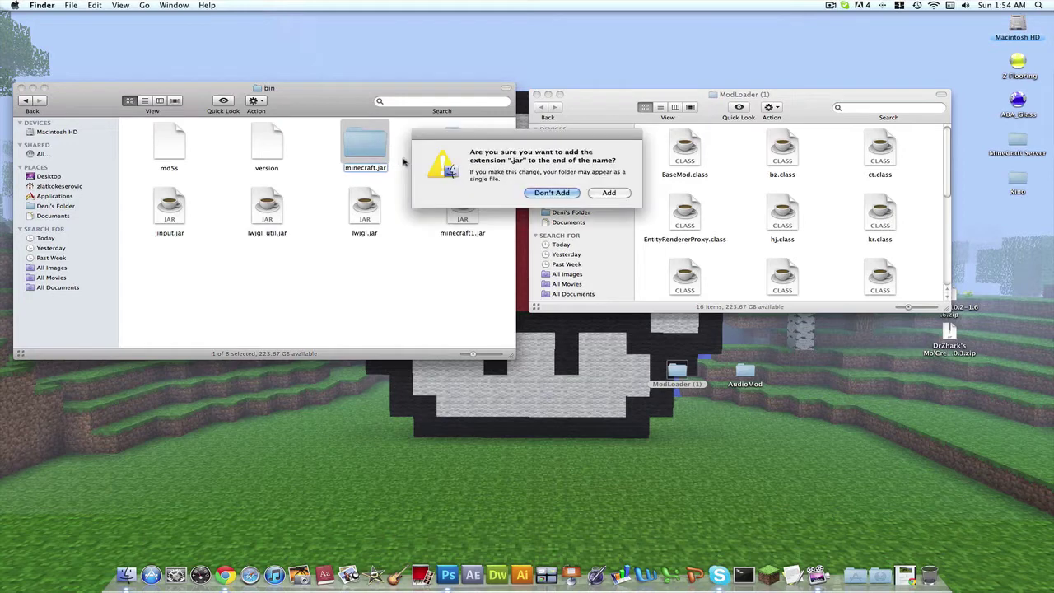
left_click(609, 194)
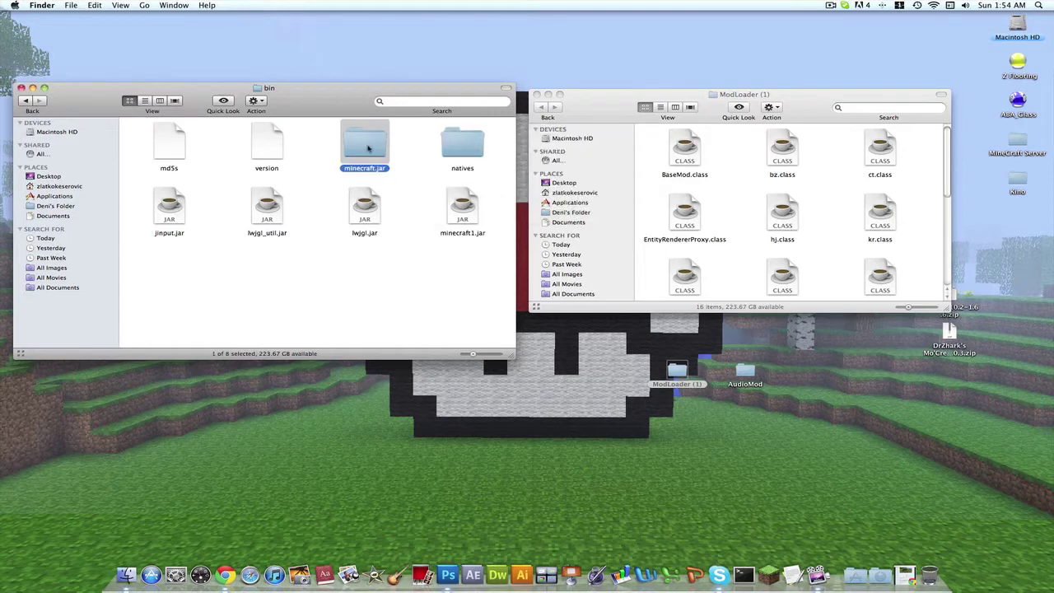
double_click(368, 149)
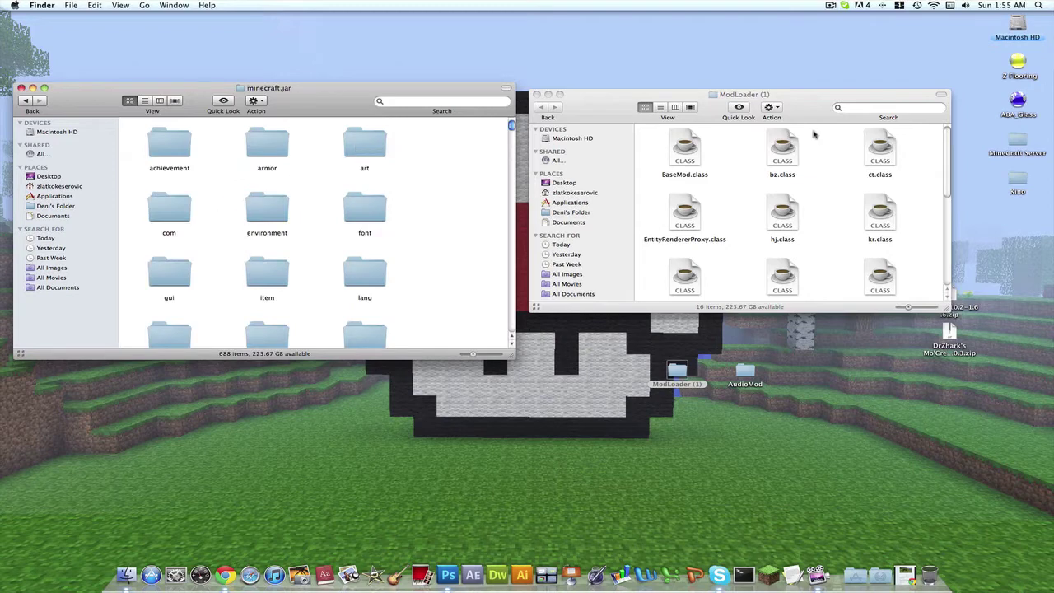
- Move all ModLoader class files into minecraft.jar, replacing existing ones, and close ModLoader's window
left_click_drag(660, 159, 850, 337)
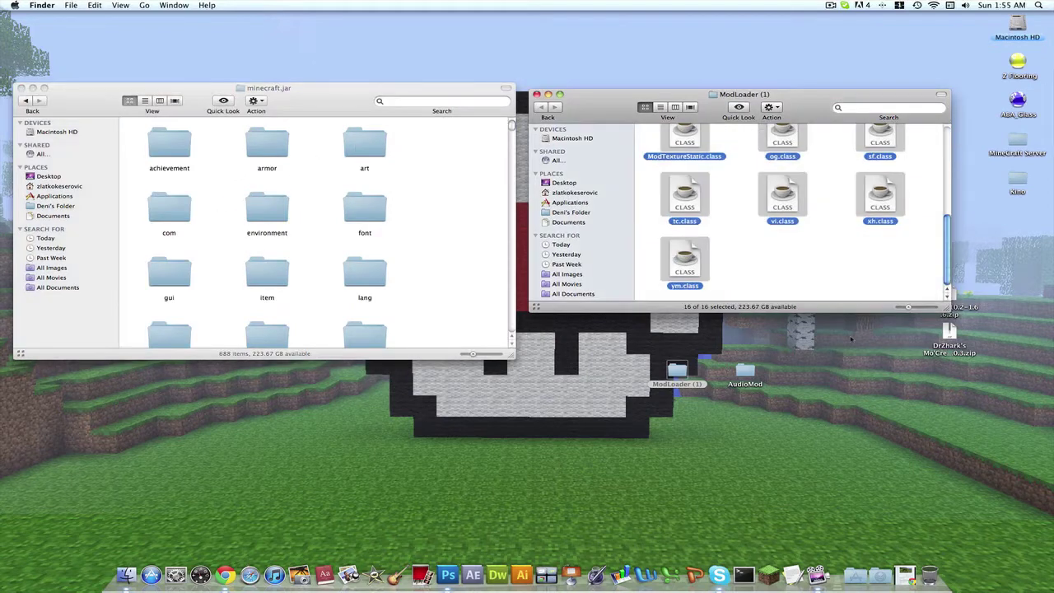
left_click_drag(796, 216, 459, 228)
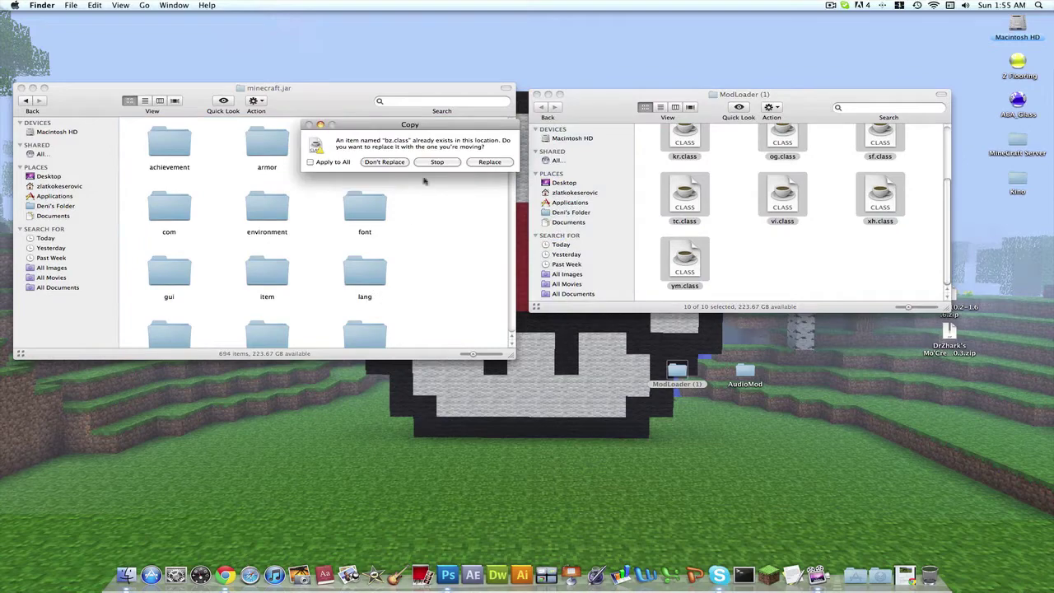
left_click(489, 162)
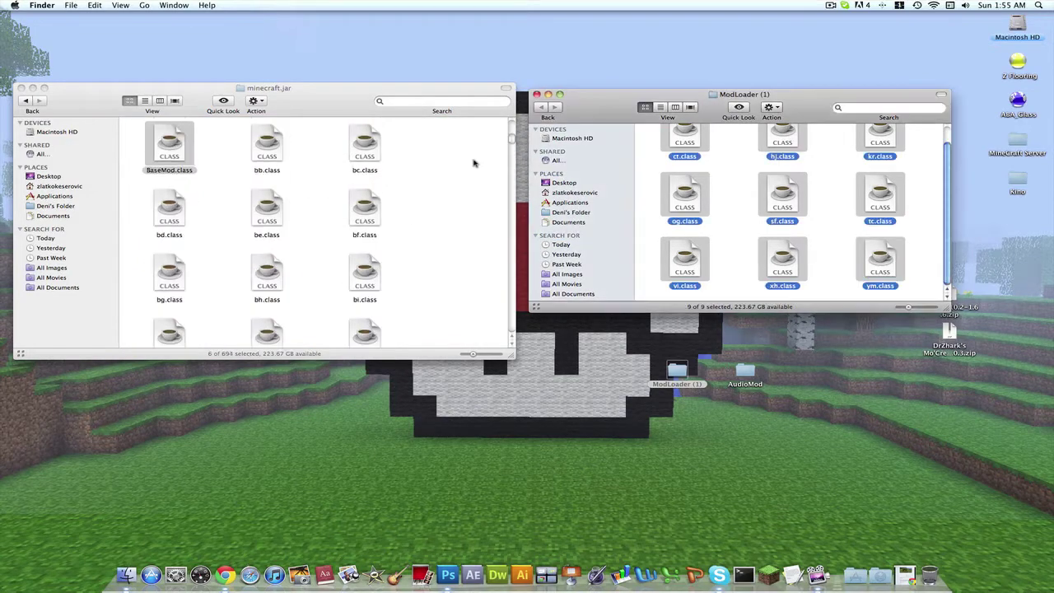
left_click(536, 94)
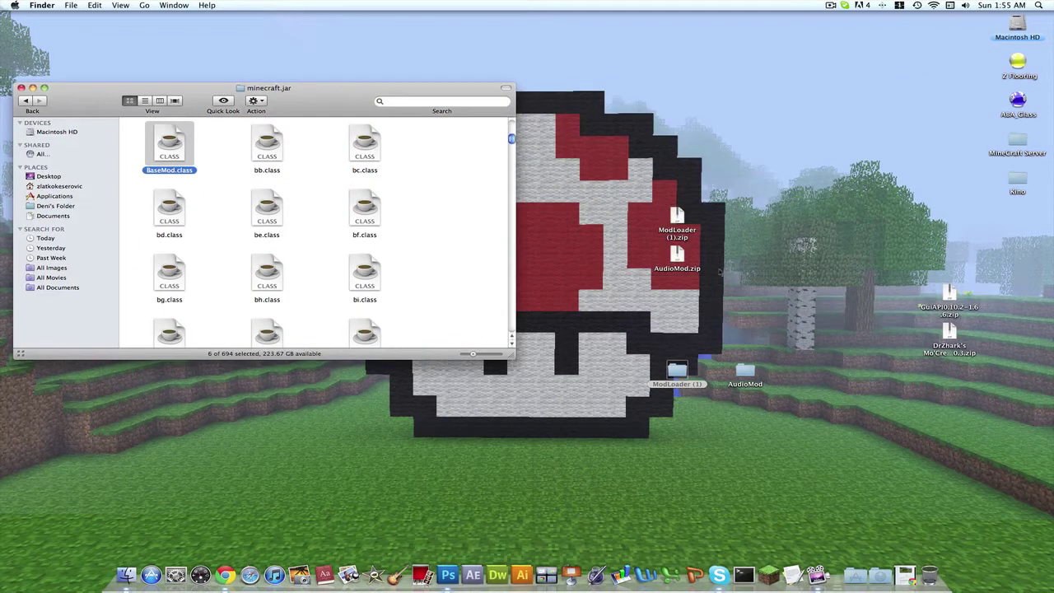
- Move AudioMod's yf.class (replacing the old one) and ibxm folder into minecraft.jar
double_click(746, 373)
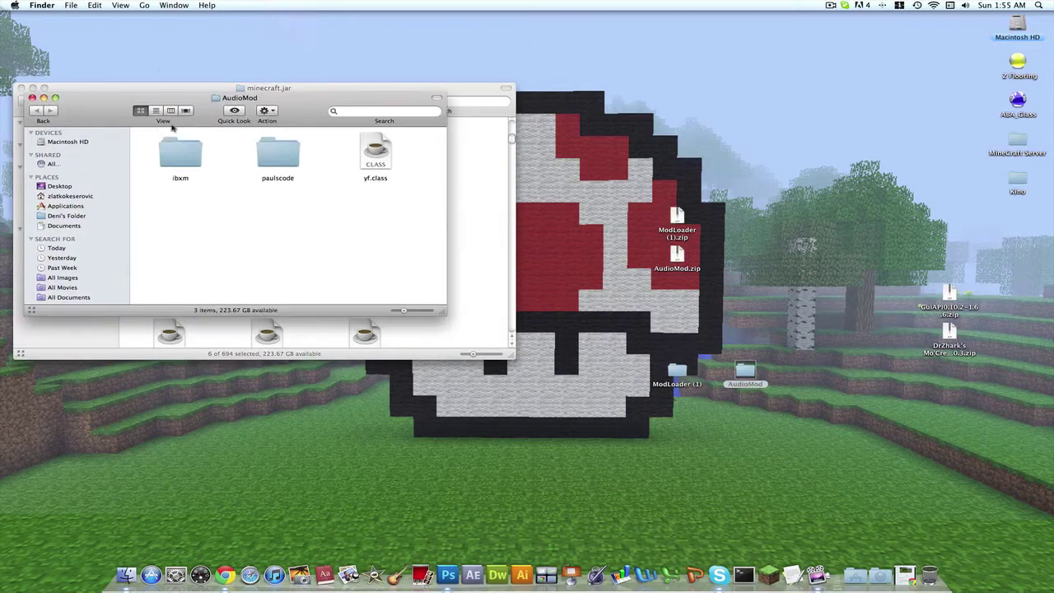
left_click_drag(940, 186, 416, 245)
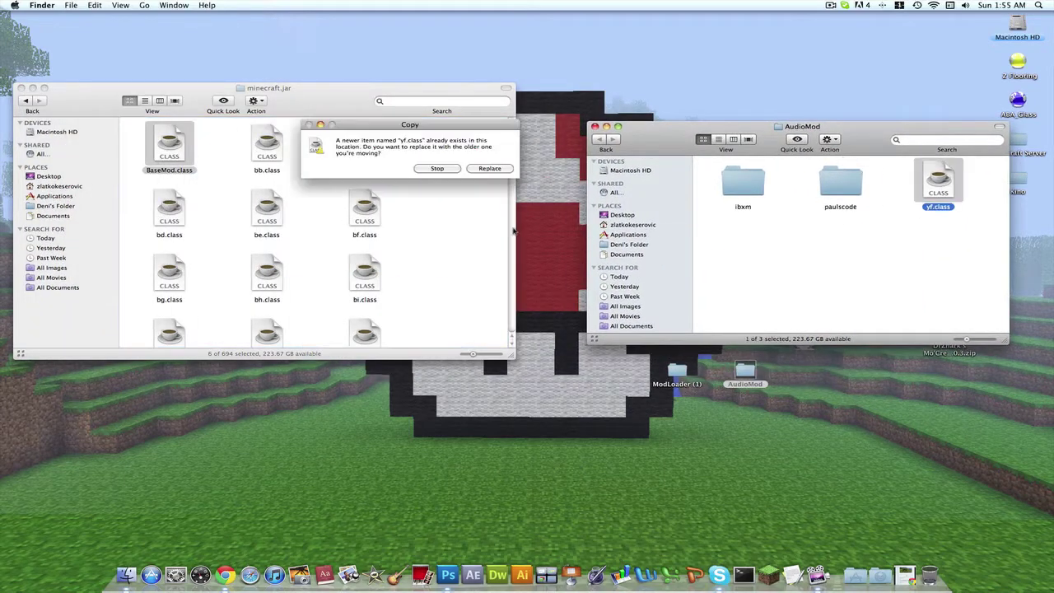
left_click(489, 169)
left_click_drag(748, 187, 454, 196)
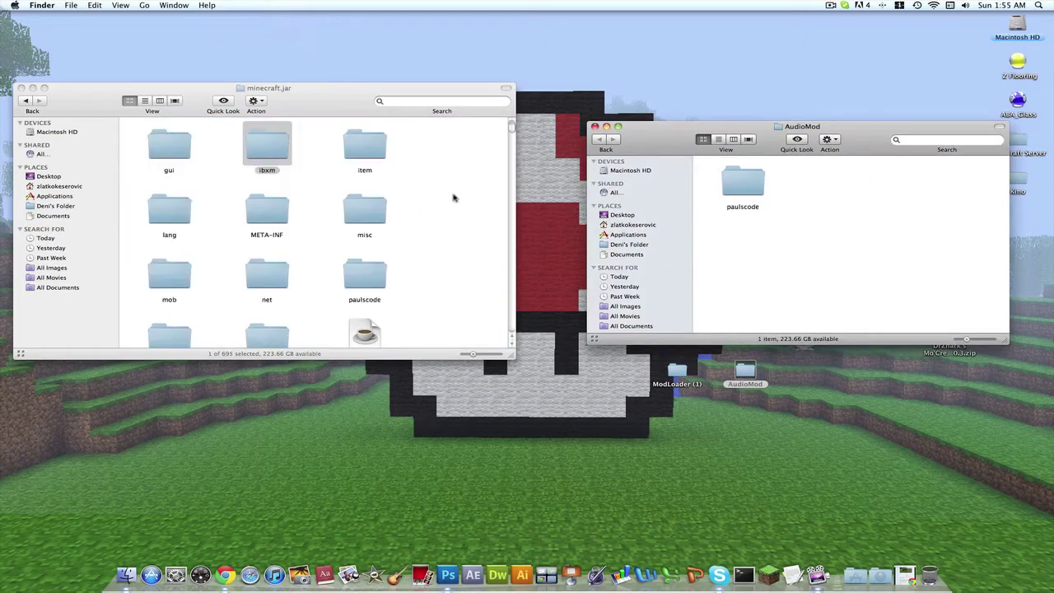
- Open paulscode > sound > codecs in both the minecraft.jar and AudioMod windows
scroll(302, 201, "down", 2)
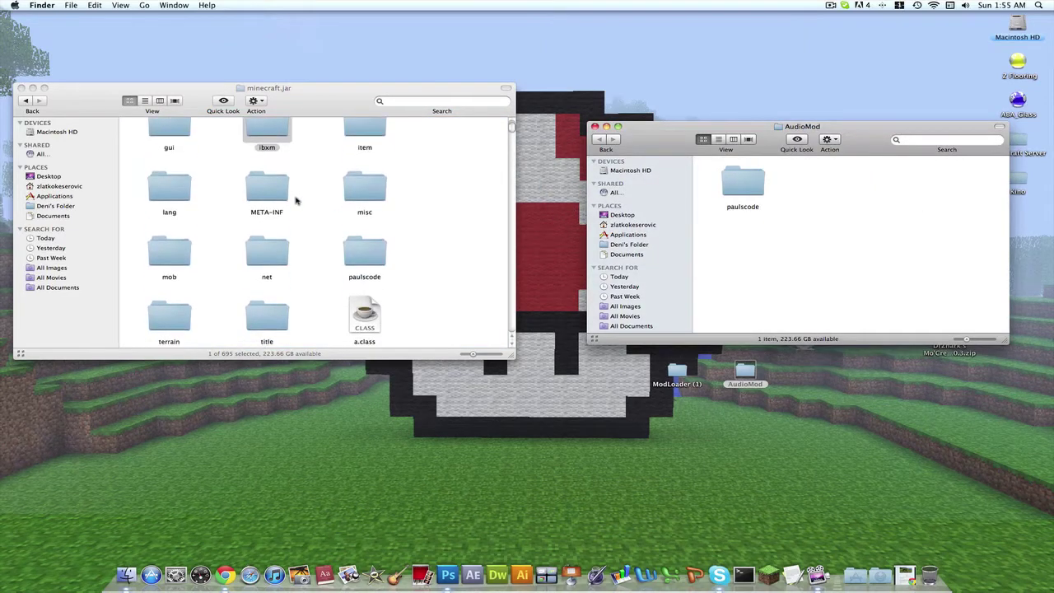
double_click(357, 257)
double_click(724, 187)
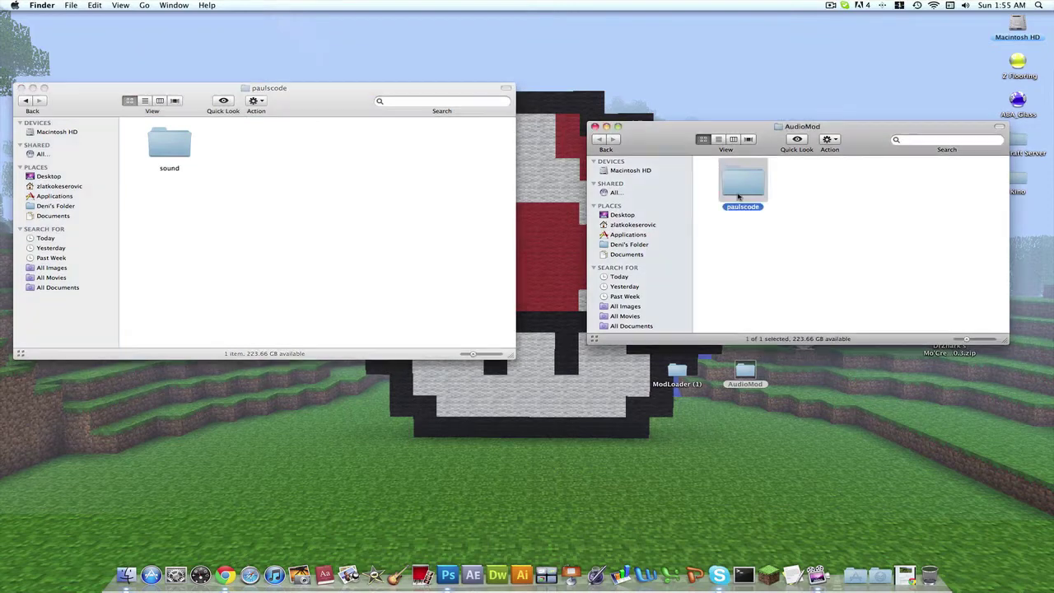
left_click(173, 151)
double_click(172, 152)
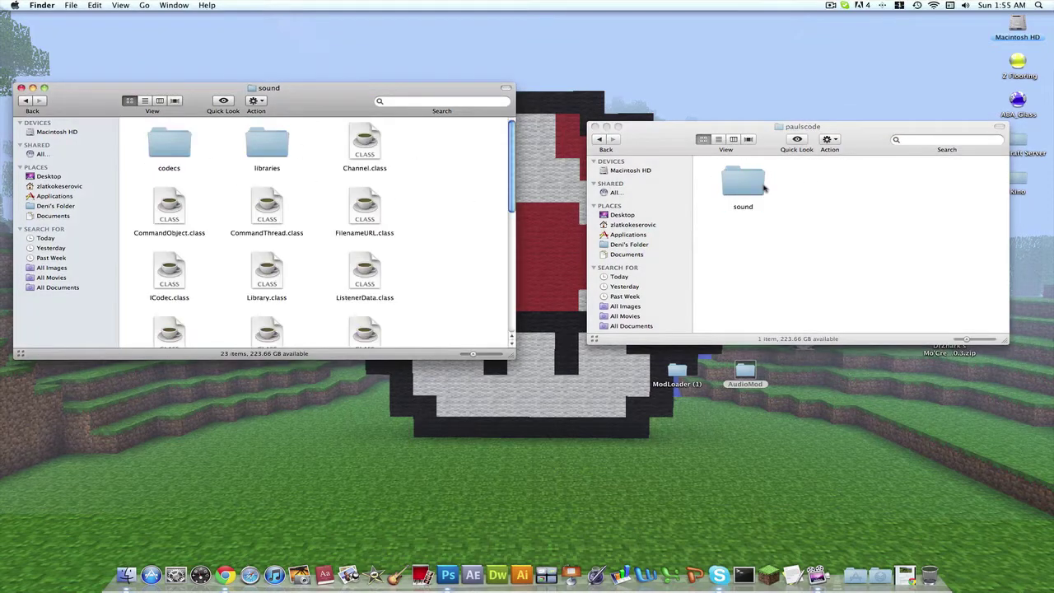
double_click(764, 189)
double_click(742, 188)
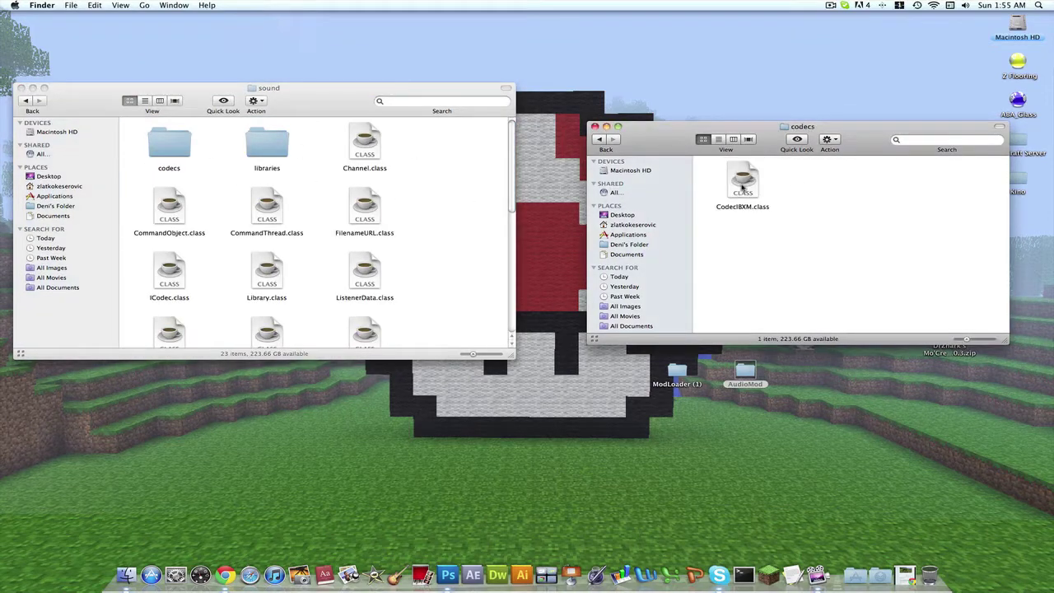
double_click(148, 144)
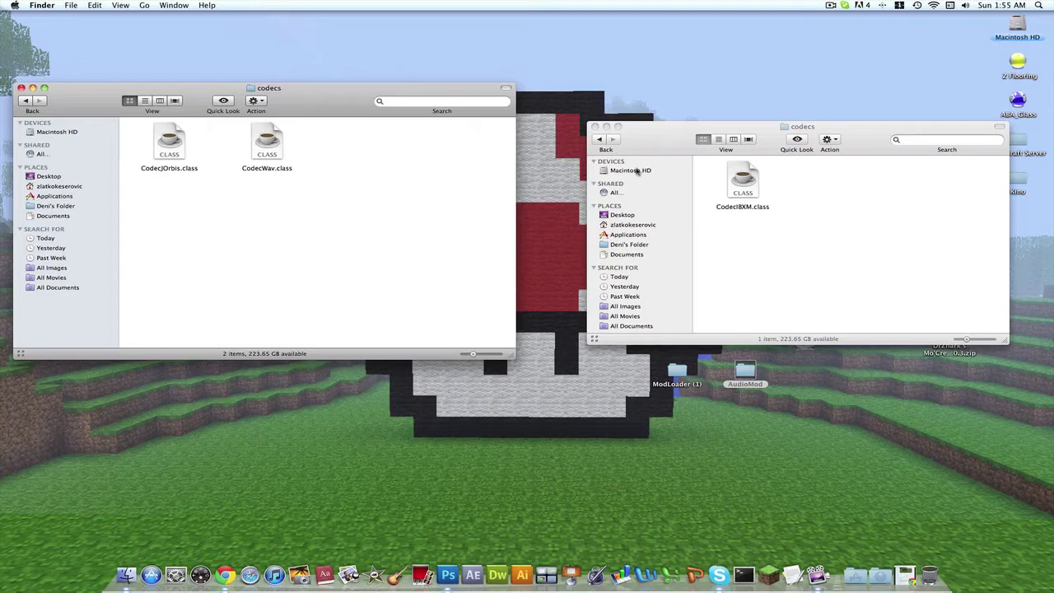
- Move CodecIBXM.class into minecraft.jar's codecs, return to minecraft.jar's top level, and close AudioMod's codecs window
left_click_drag(743, 177, 346, 164)
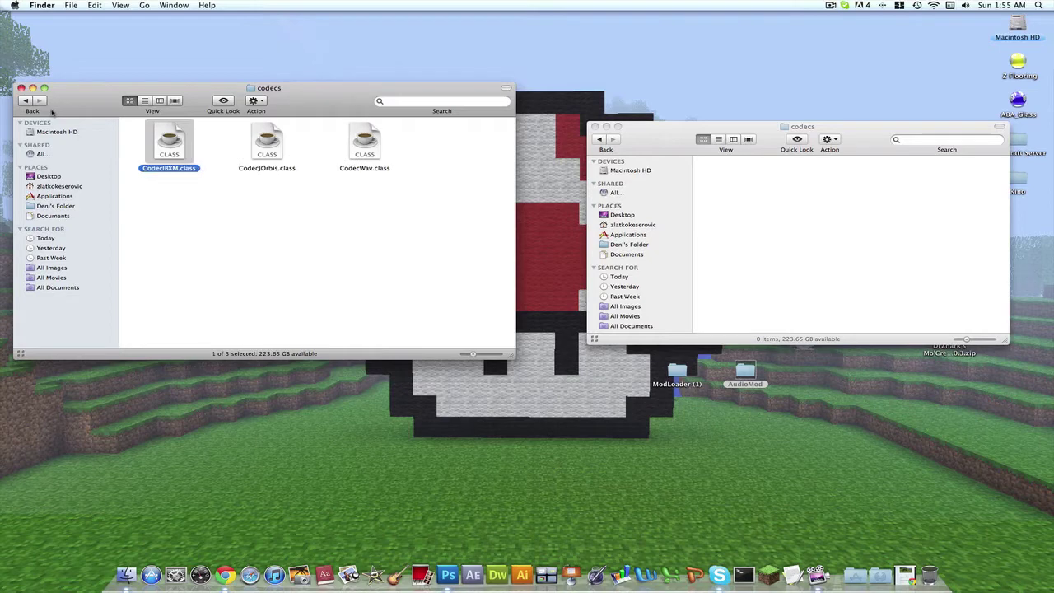
left_click(23, 100)
left_click(23, 100)
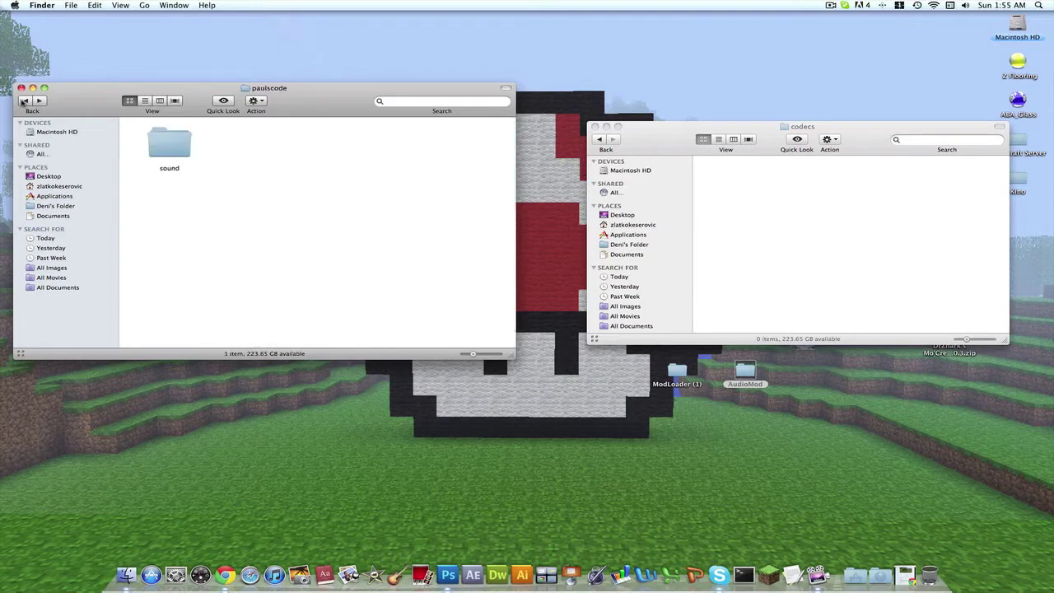
left_click(25, 101)
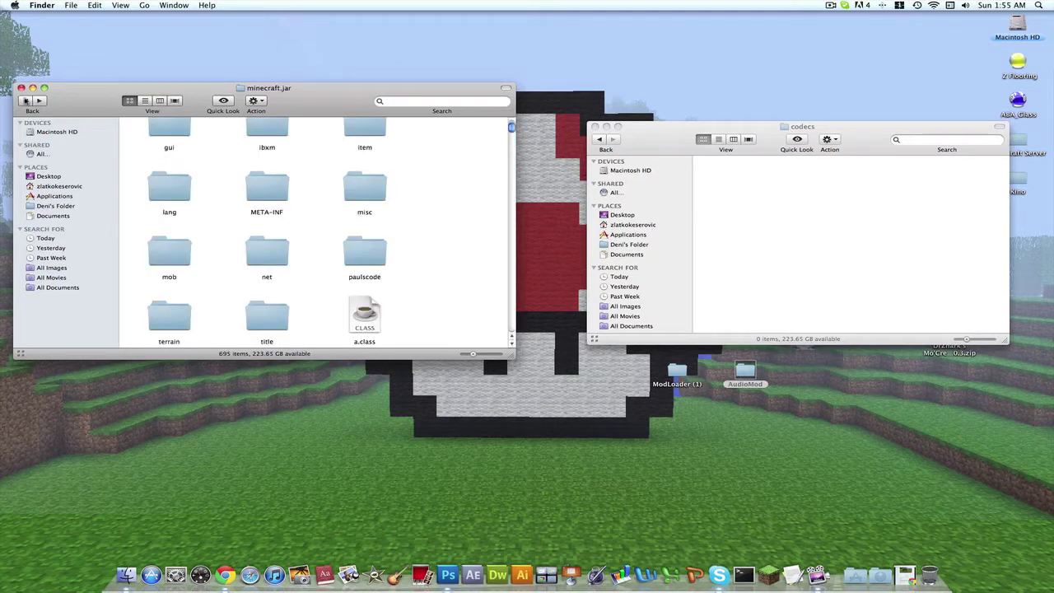
left_click(601, 132)
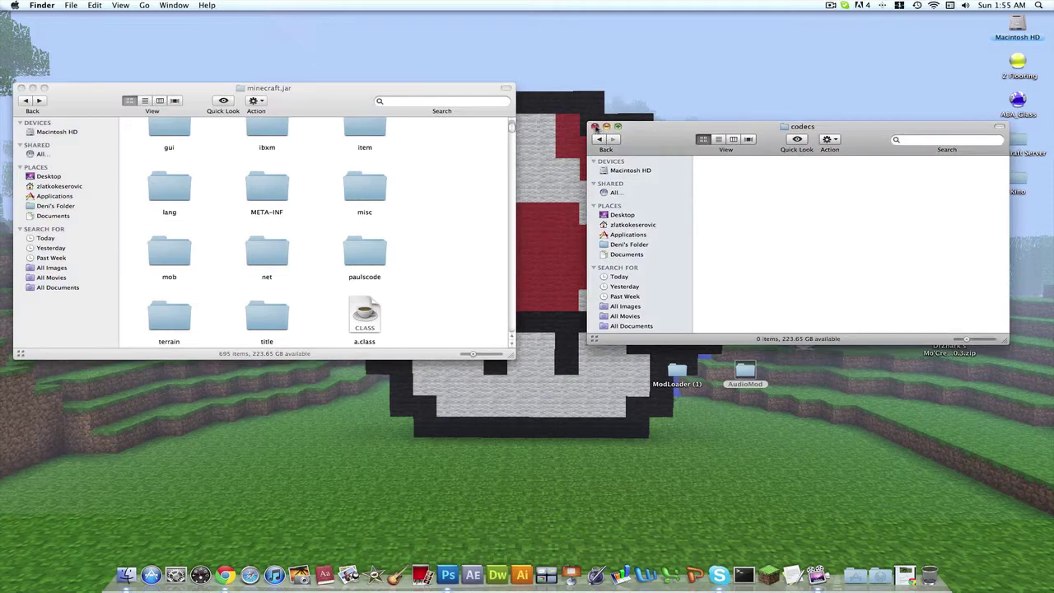
left_click(594, 126)
- Unzip GuiAPI and move the ModLoader (1) and AudioMod folders to the Trash
double_click(948, 292)
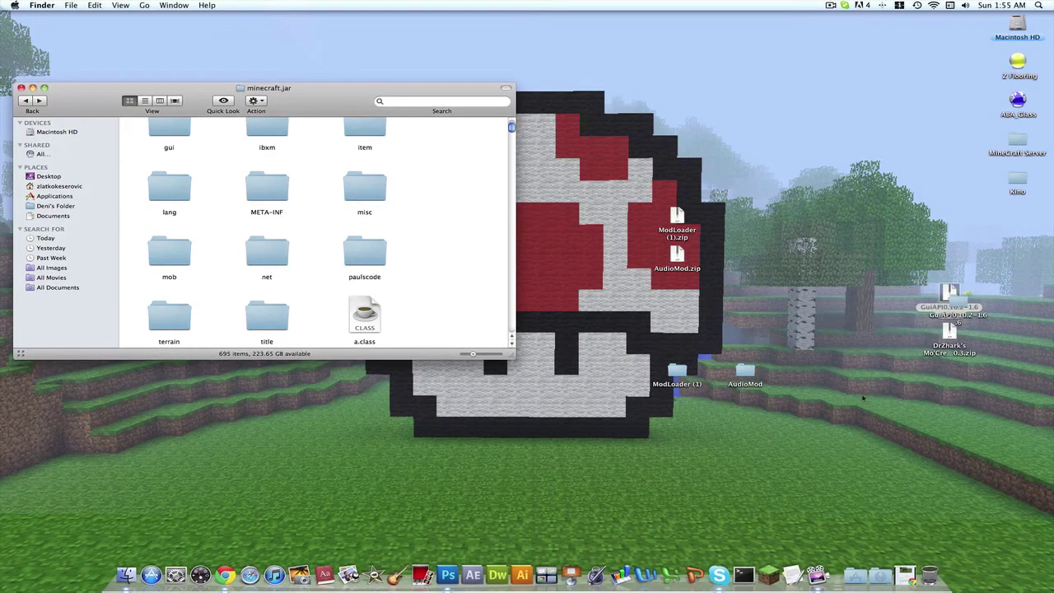
left_click_drag(955, 296, 813, 372)
left_click_drag(745, 372, 745, 297)
left_click_drag(686, 369, 929, 574)
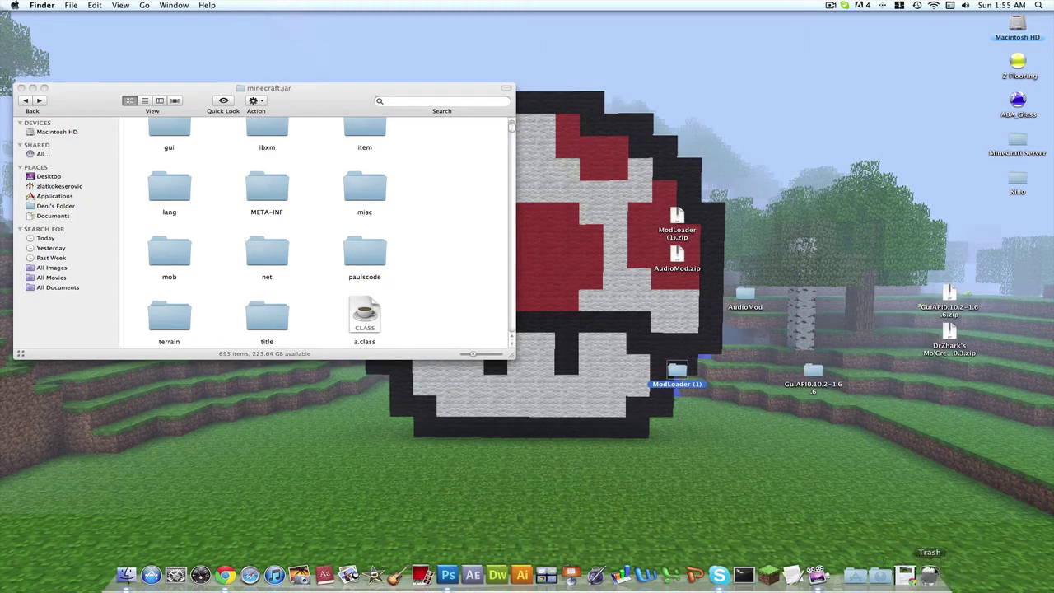
left_click_drag(741, 298, 929, 574)
- Move all files from GuiAPI0.10.2-1.6.6 into minecraft.jar, replacing existing copies
double_click(813, 370)
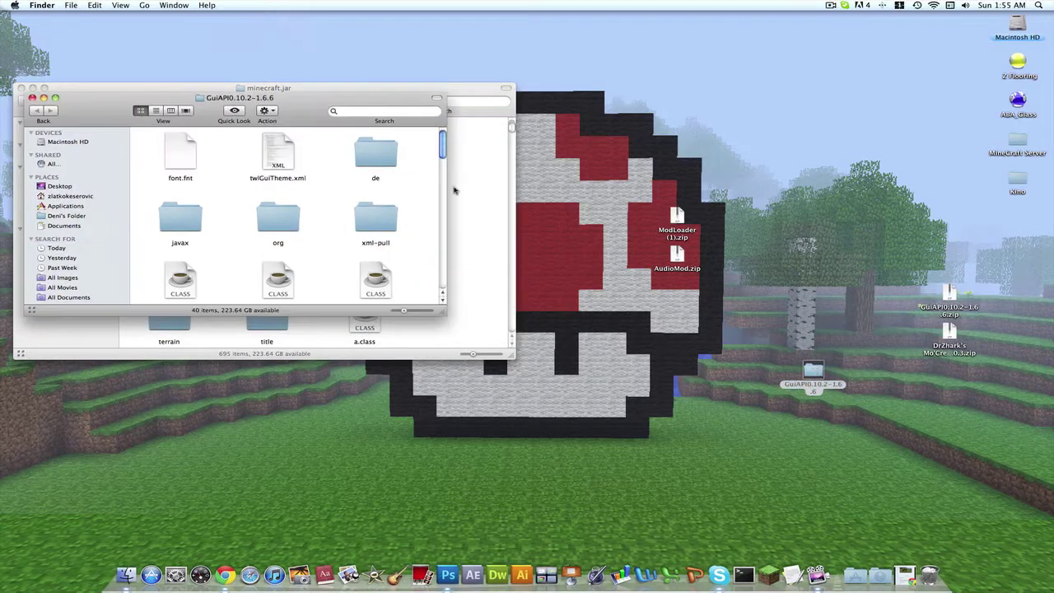
left_click_drag(271, 97, 807, 92)
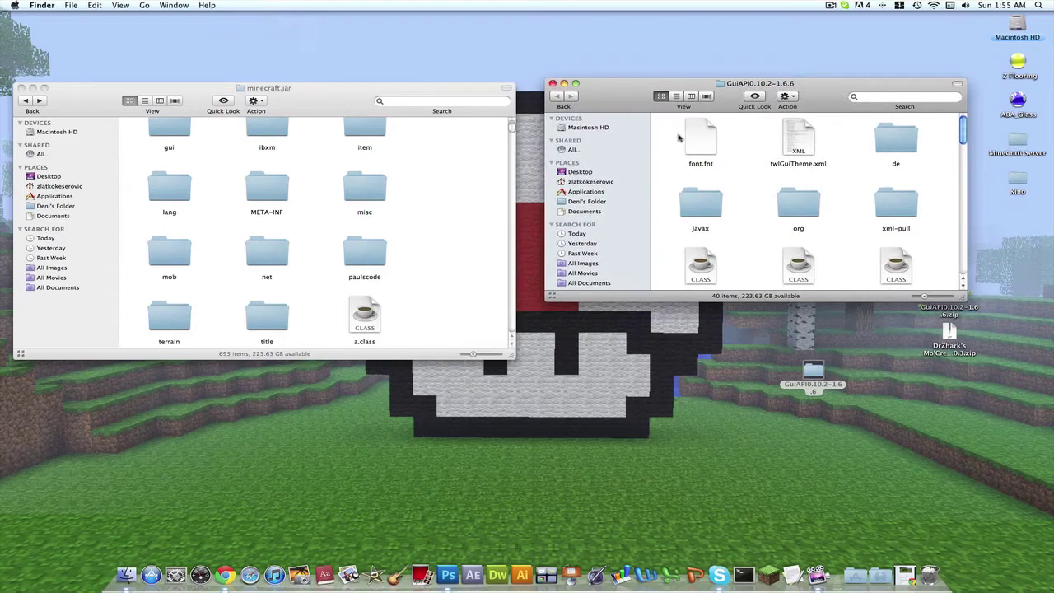
left_click_drag(667, 136, 1012, 419)
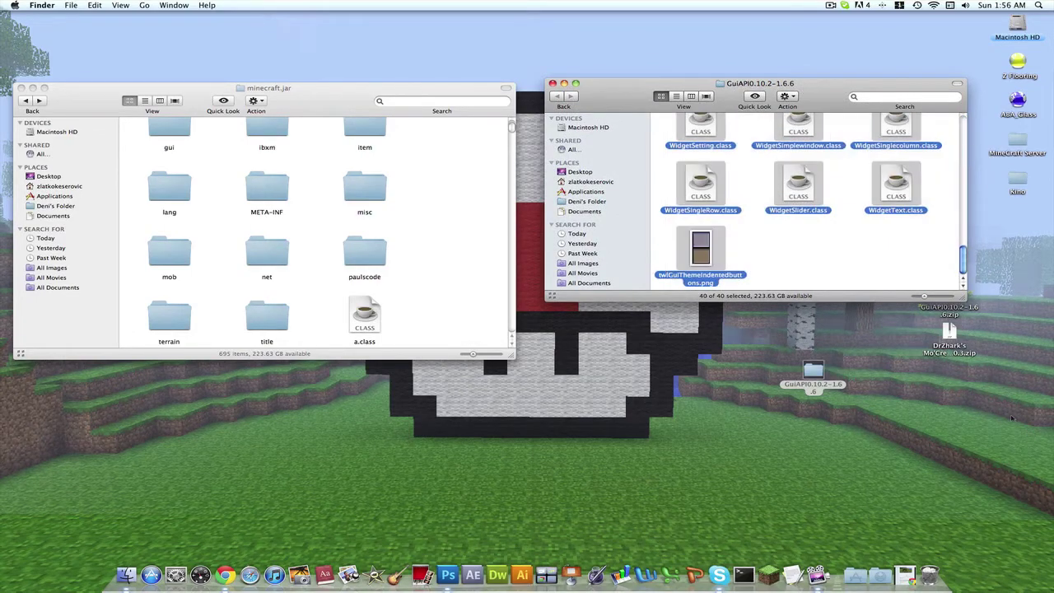
left_click_drag(795, 175, 432, 183)
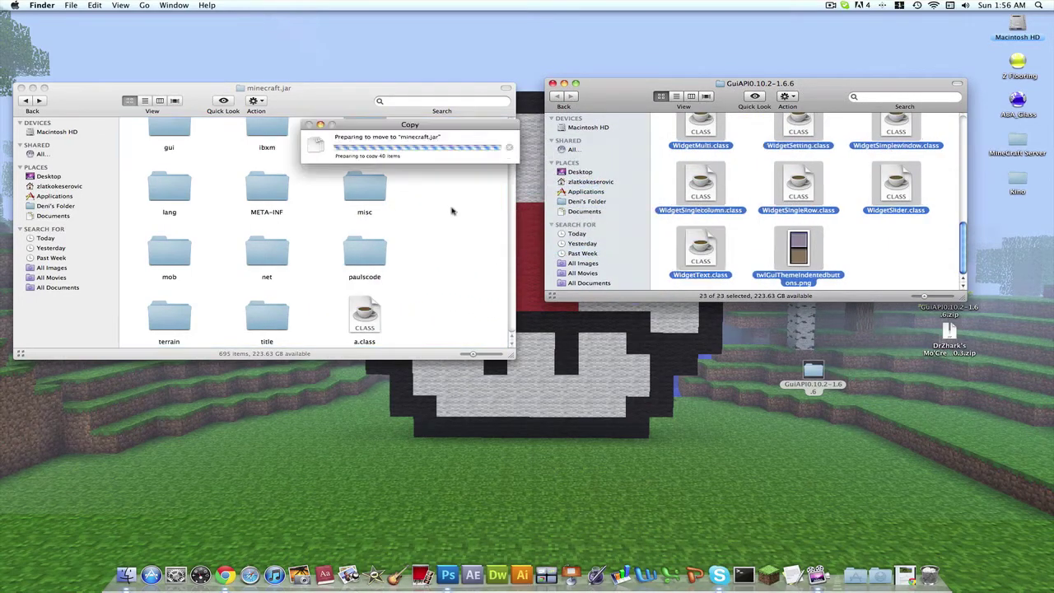
left_click(476, 164)
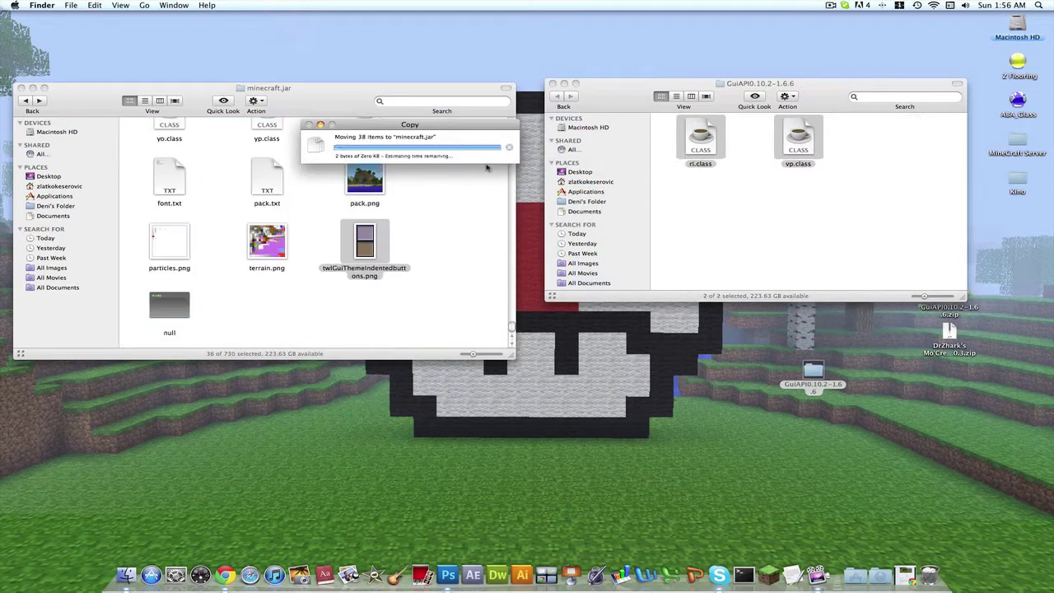
- Delete minecraft.jar's META-INF folder and permanently empty the Trash
scroll(407, 222, "down", 10)
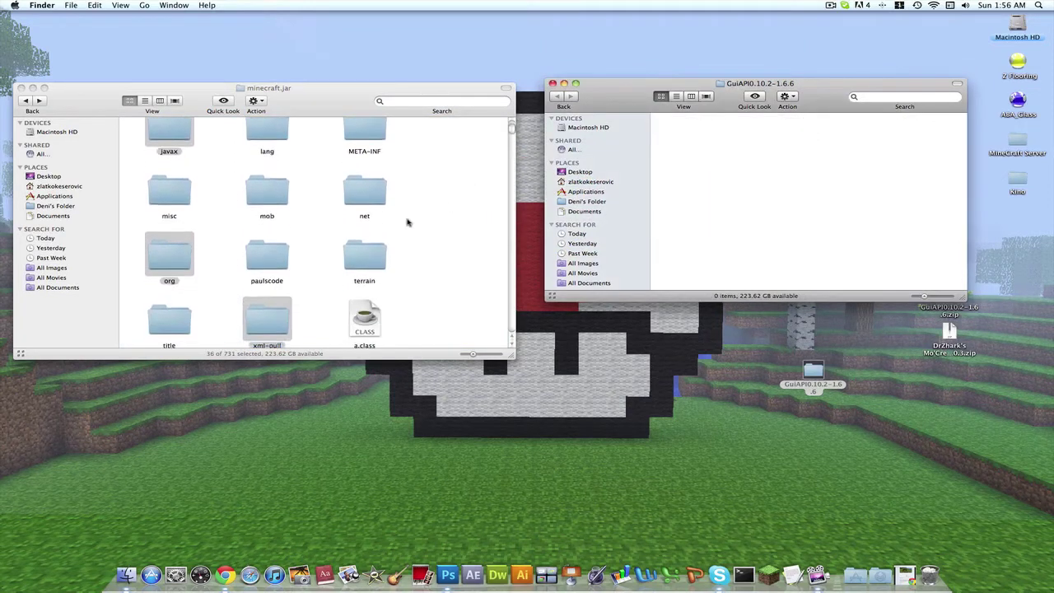
left_click(407, 222)
scroll(407, 222, "up", 5)
left_click_drag(369, 195, 928, 576)
left_click(929, 574)
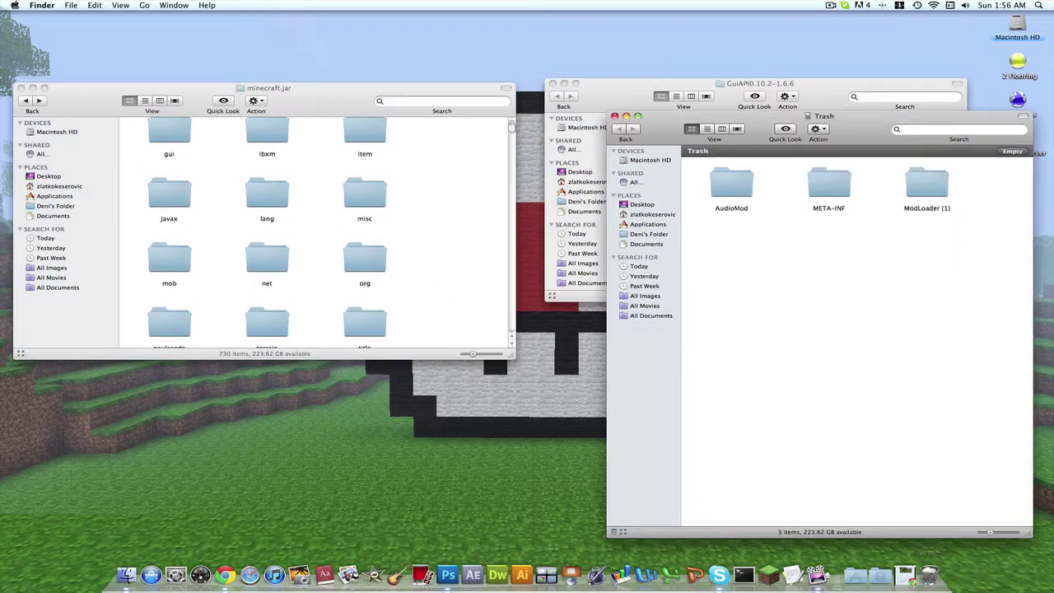
left_click(1012, 151)
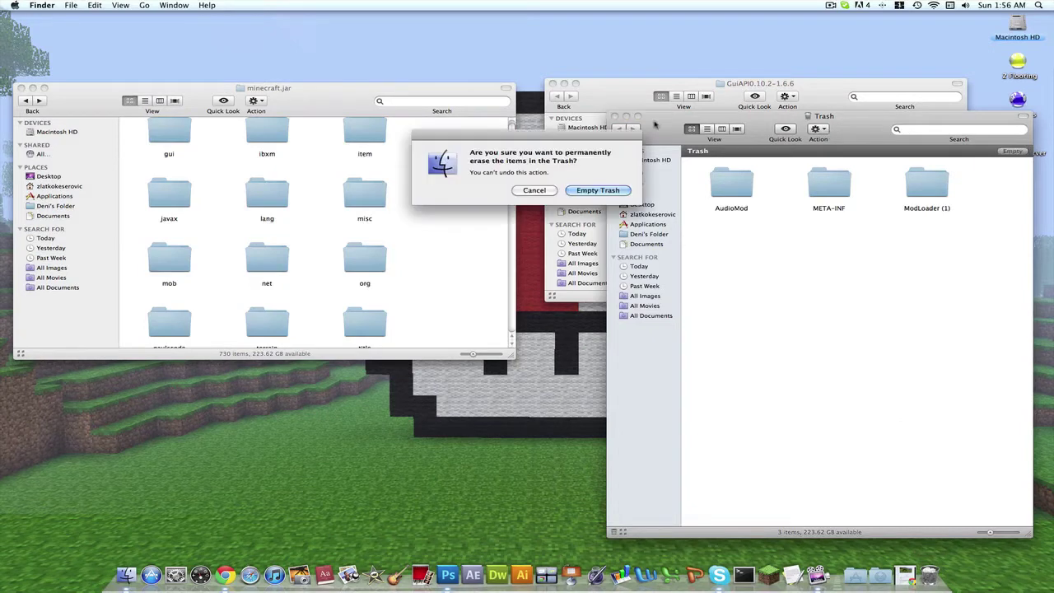
left_click(599, 191)
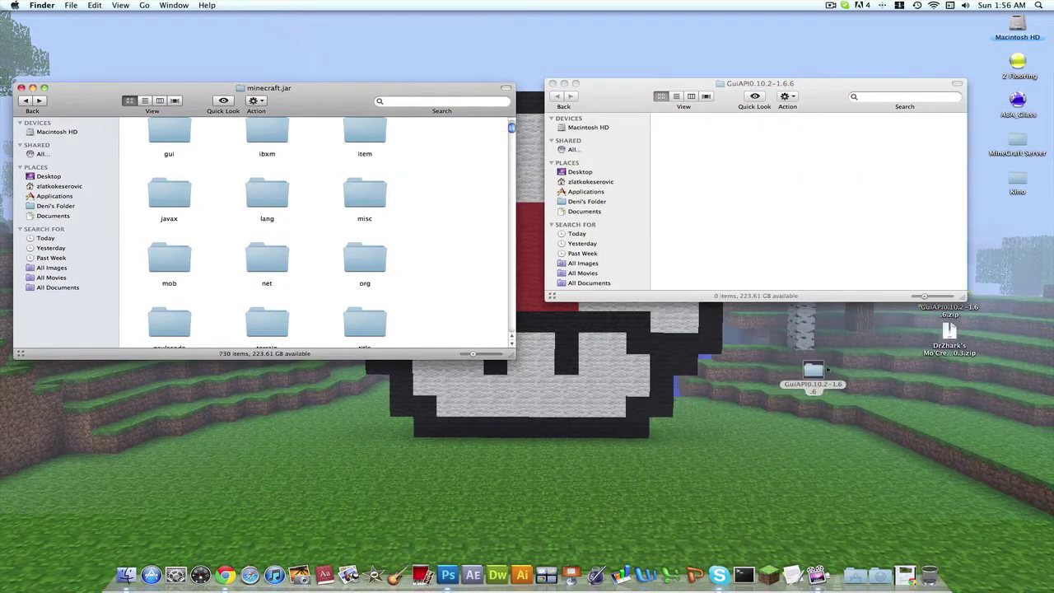
- Trash the GuiAPI folder and unzip the Mo'Creatures zip
key("super+BackSpace")
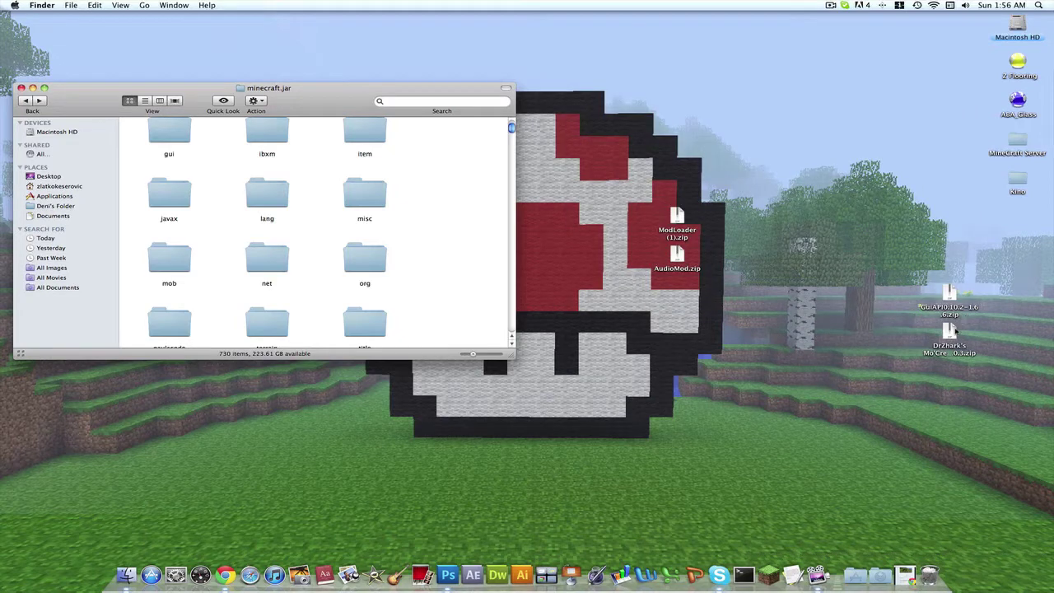
double_click(952, 331)
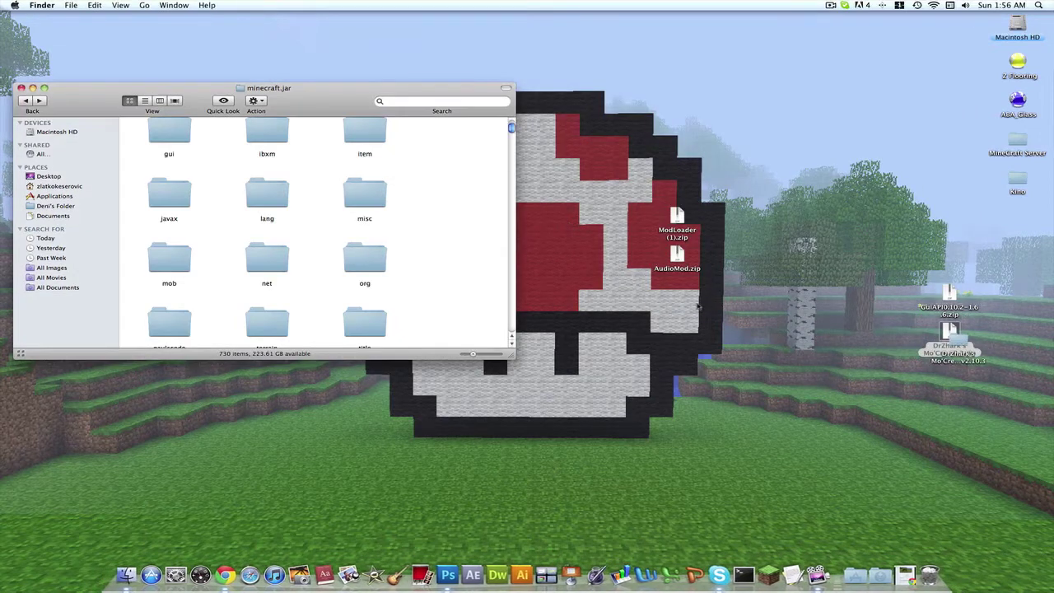
left_click_drag(959, 336, 756, 336)
- Open the Mo'Creatures v2.10.3 folder on the right and return the left window to minecraft
double_click(748, 334)
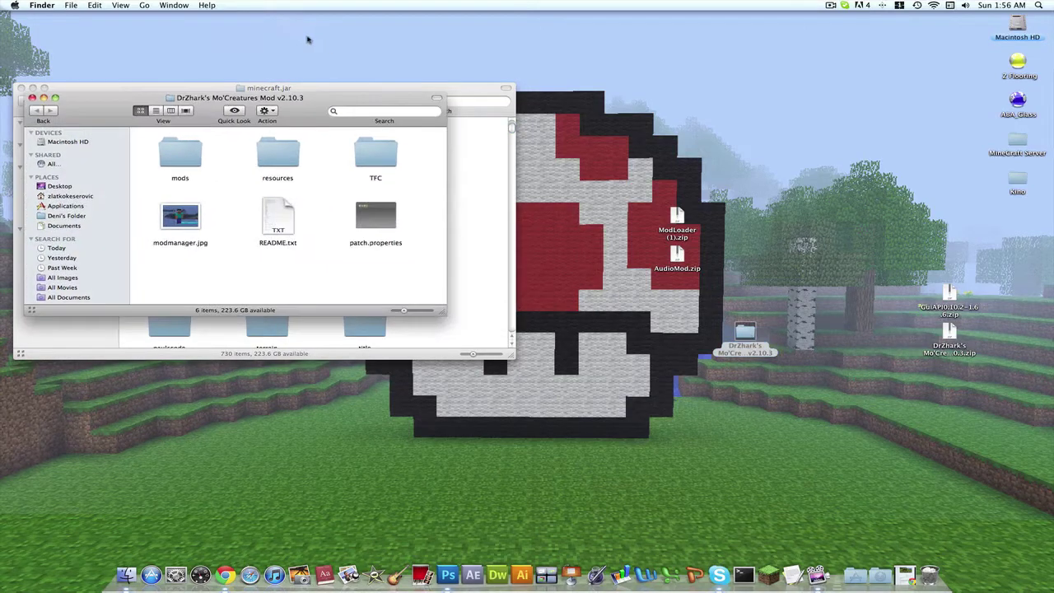
left_click_drag(305, 98, 777, 114)
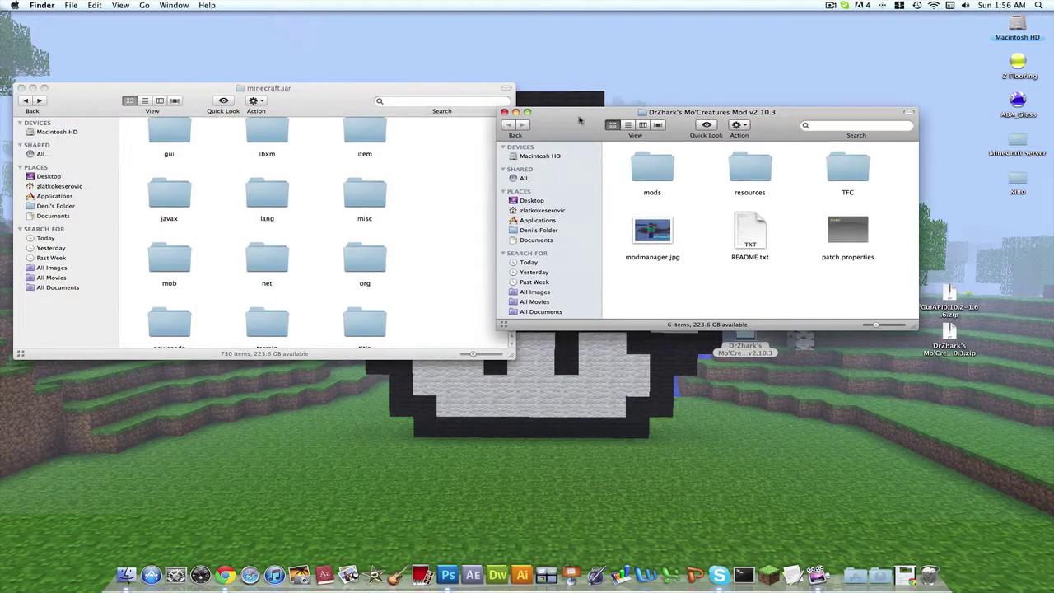
left_click_drag(579, 120, 608, 120)
left_click(27, 101)
left_click(25, 101)
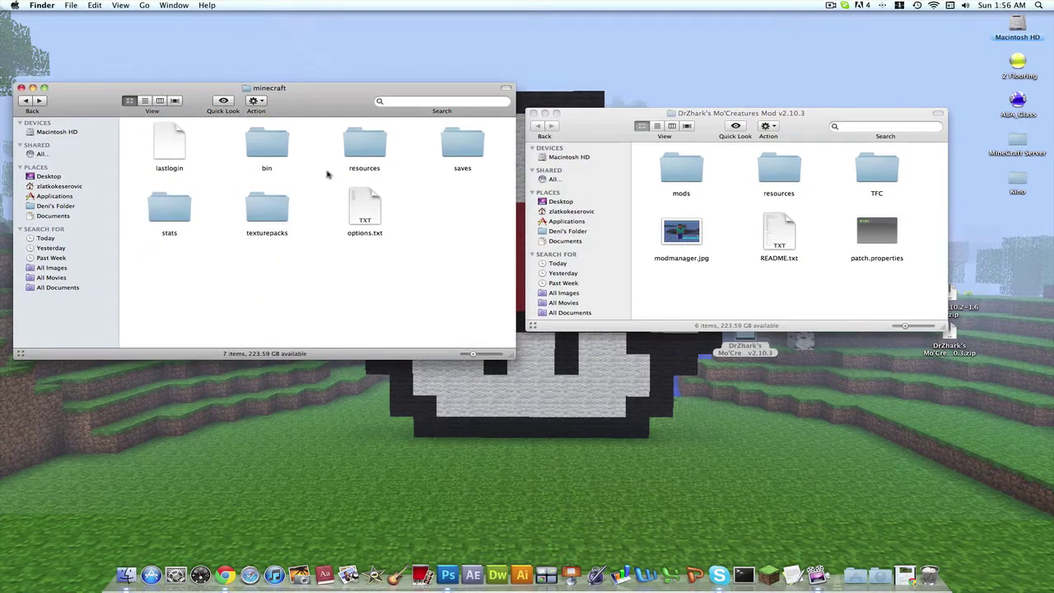
- Create a new folder named 'mods' inside the minecraft folder
right_click(448, 216)
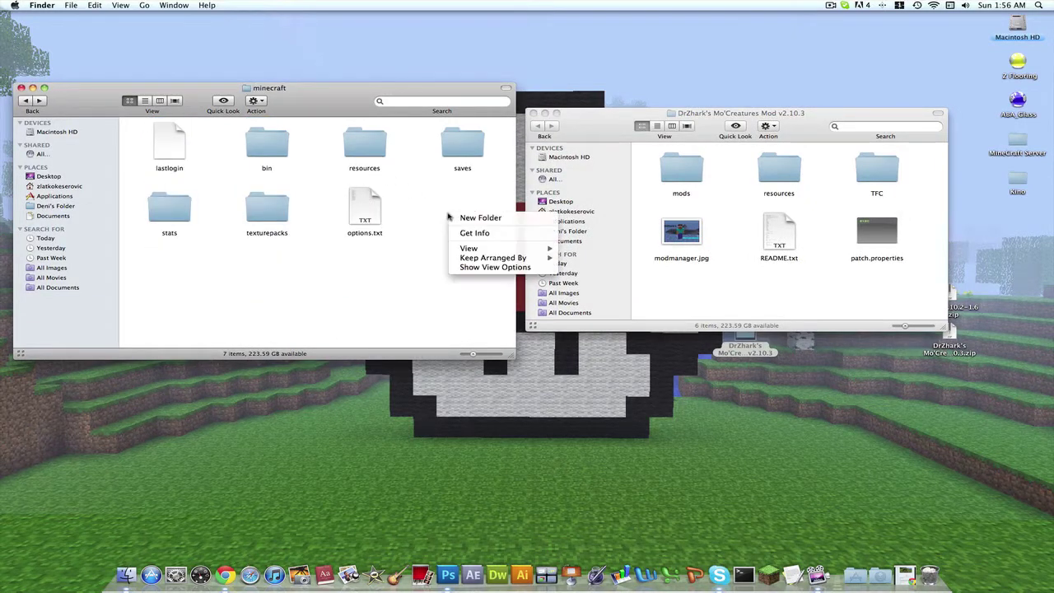
left_click(471, 216)
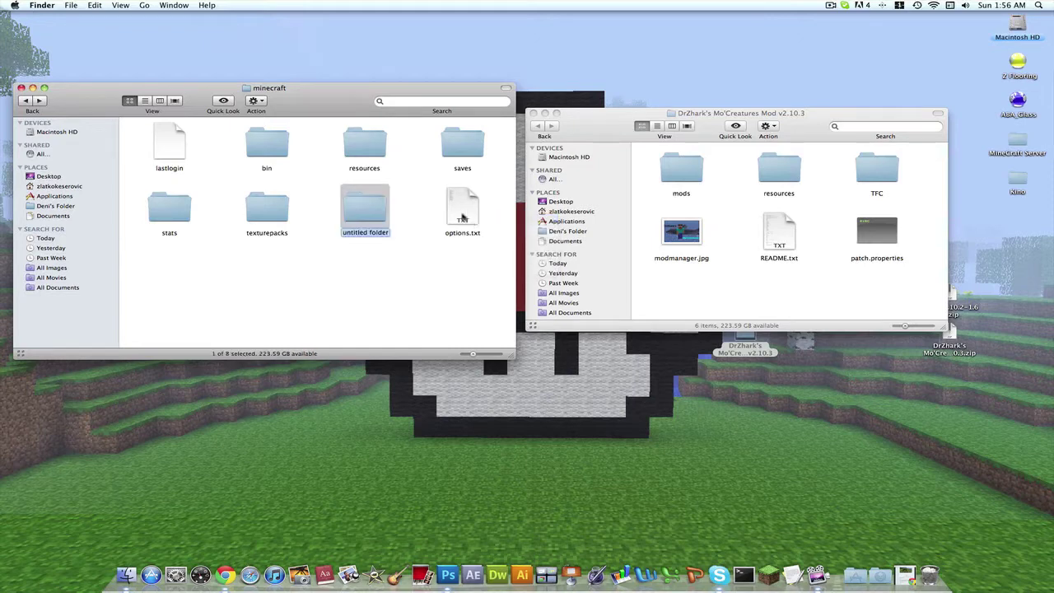
type("mods")
key("Return")
- Move MoCreatures.zip from the Mo'Creatures mods folder into minecraft/mods
double_click(356, 209)
double_click(681, 169)
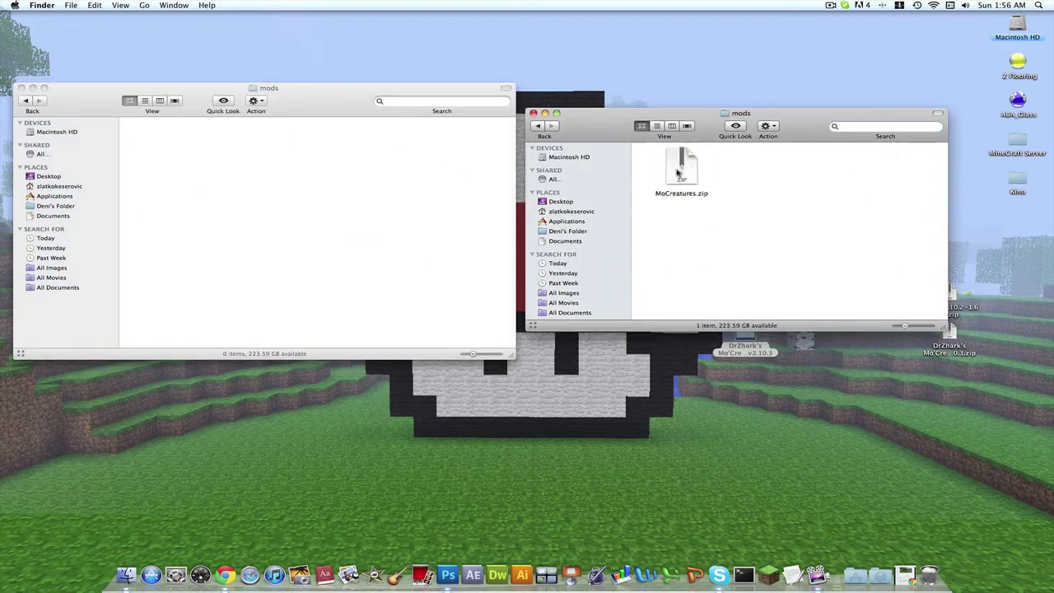
left_click_drag(682, 171, 147, 213)
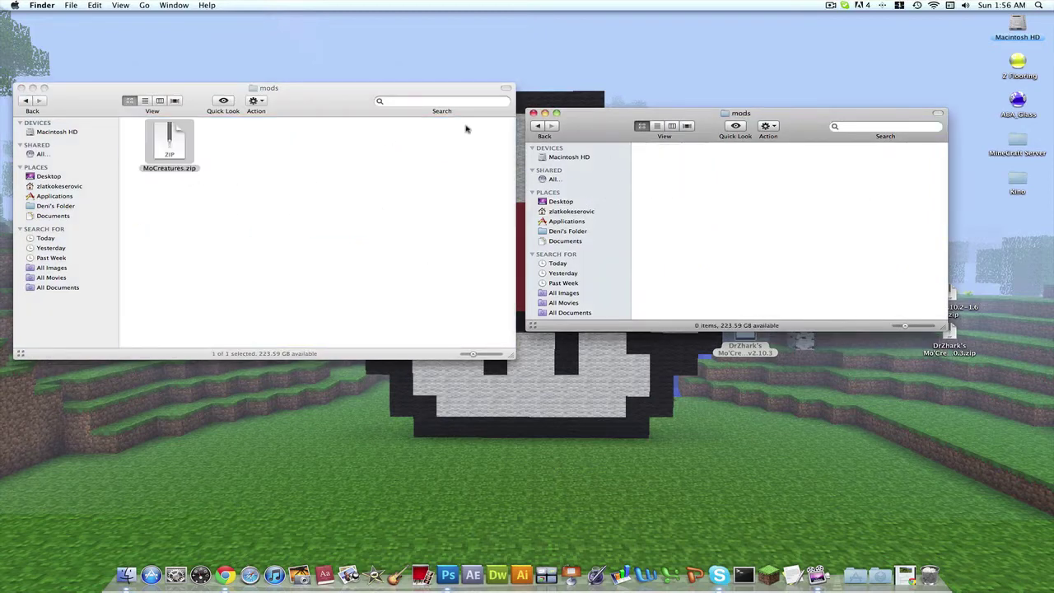
left_click(537, 124)
left_click(25, 99)
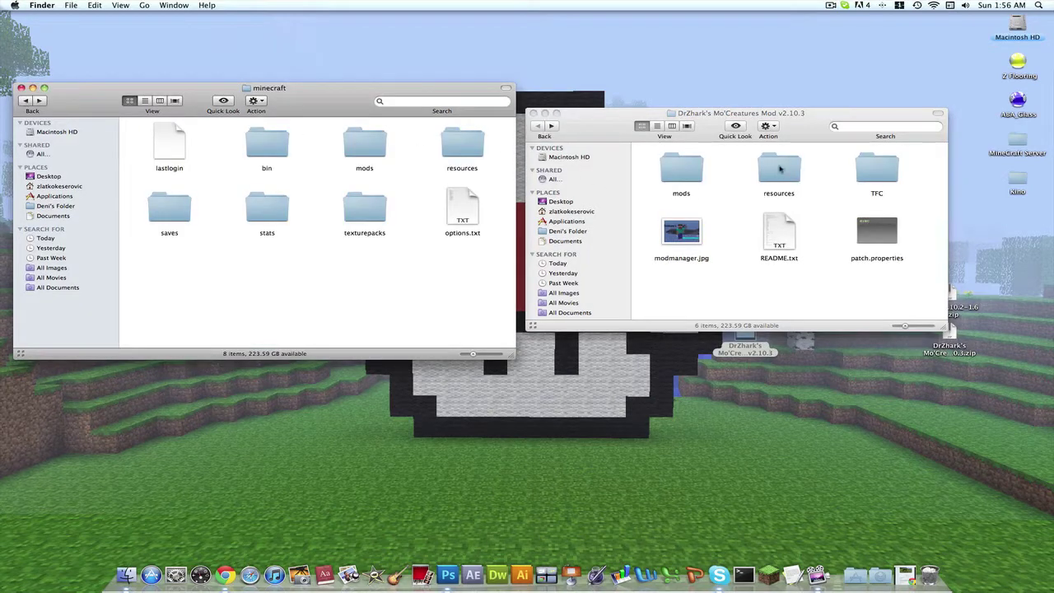
- Move the Mo'Creatures 'mod' folder into Minecraft's resources folder beside newsound
double_click(779, 169)
double_click(461, 144)
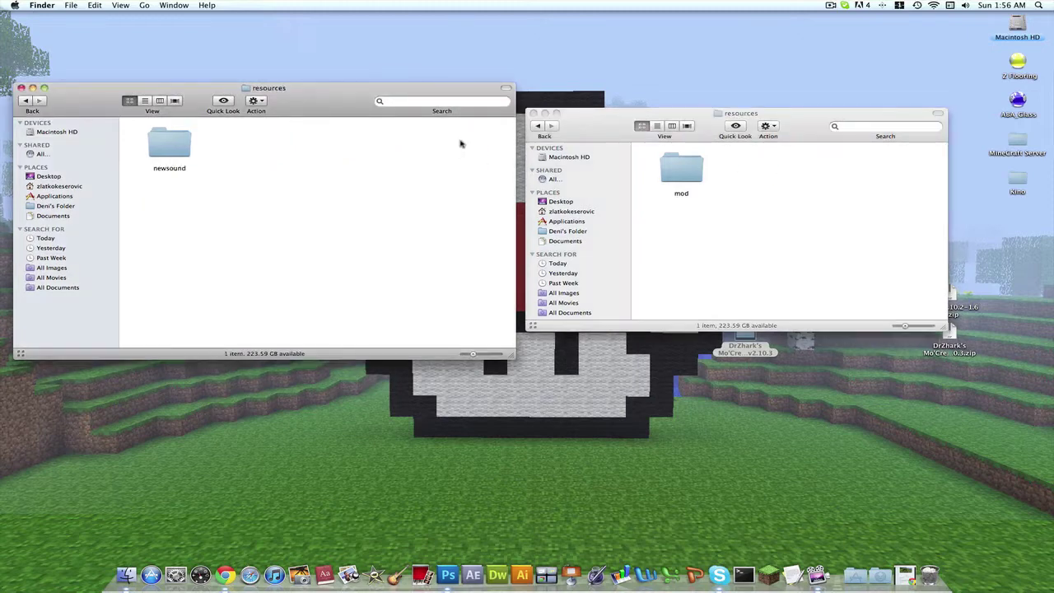
double_click(699, 174)
left_click(538, 125)
left_click_drag(683, 171, 287, 165)
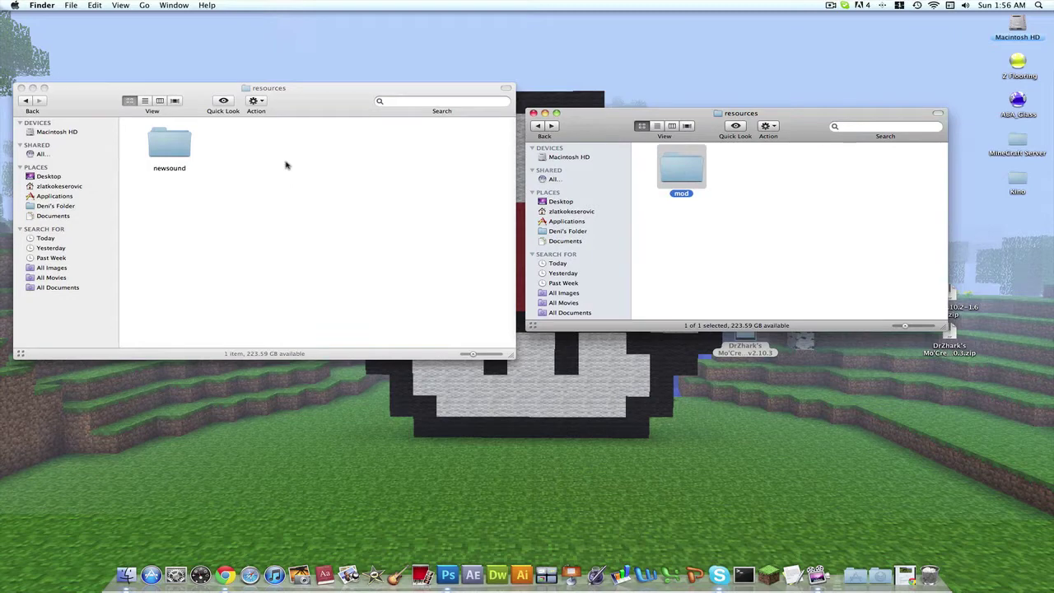
- Check the sound files in the moved mod folder, then return to both top folders
double_click(186, 151)
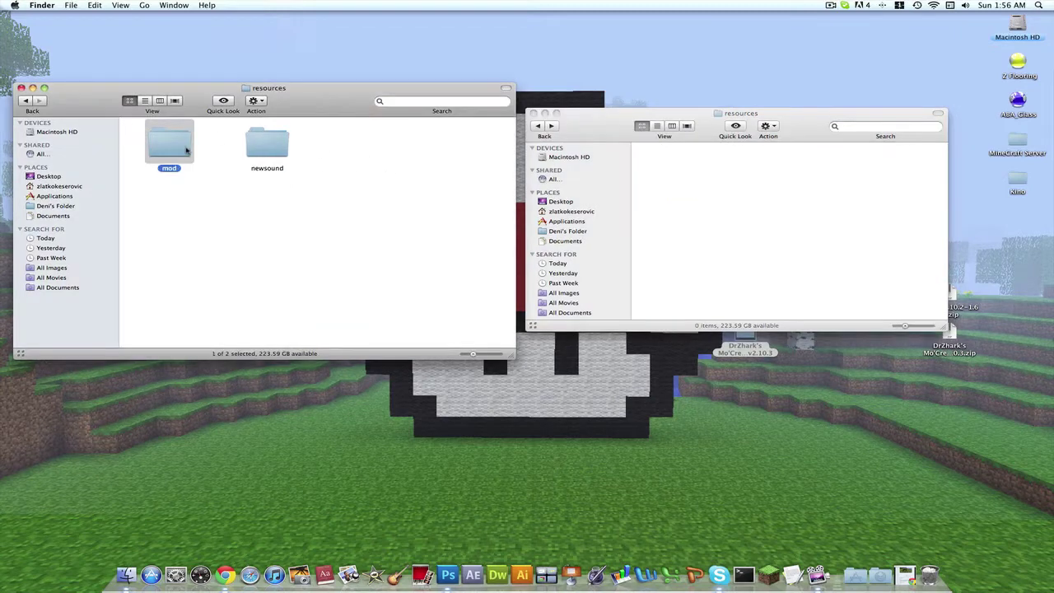
double_click(187, 151)
scroll(176, 146, "down", 3)
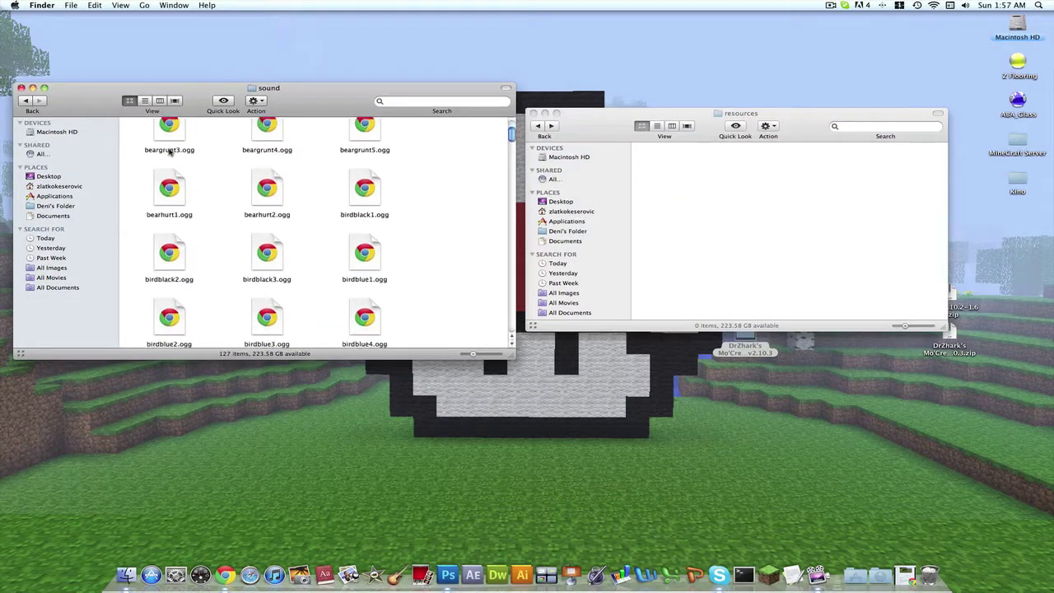
scroll(122, 142, "up", 3)
left_click(24, 100)
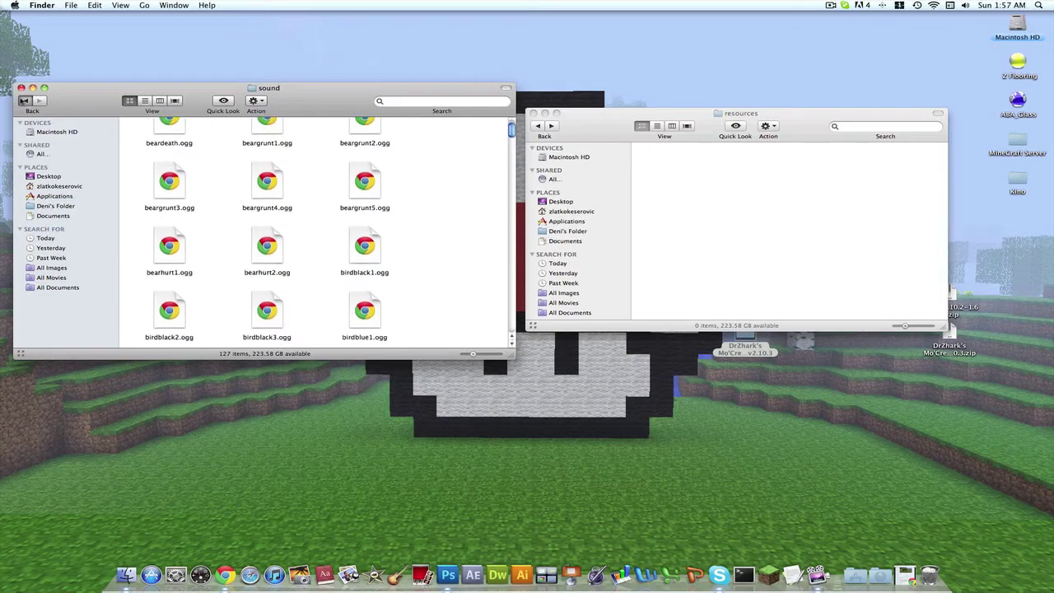
left_click(24, 100)
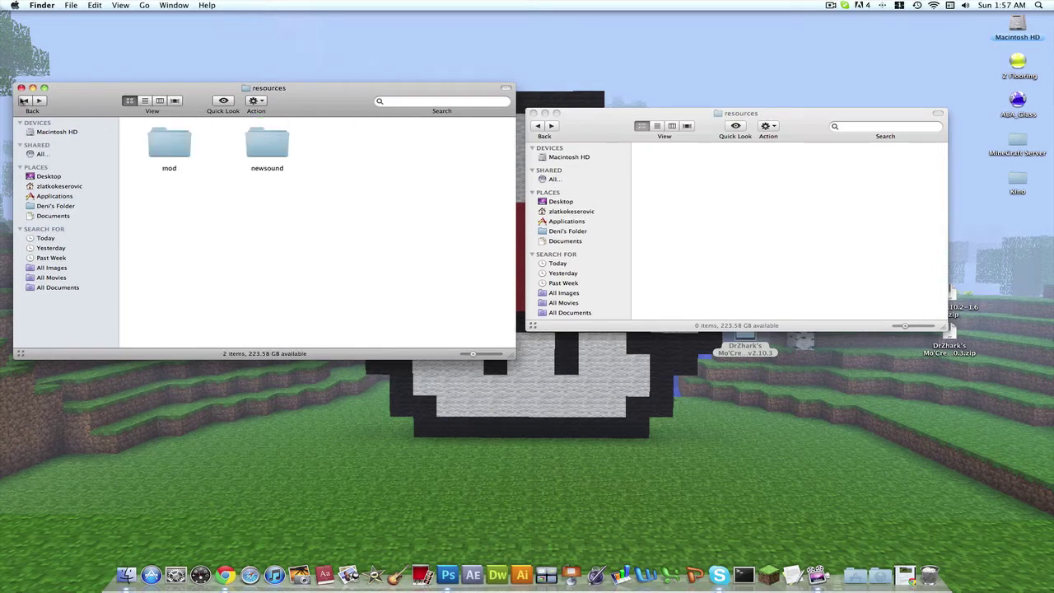
left_click(23, 100)
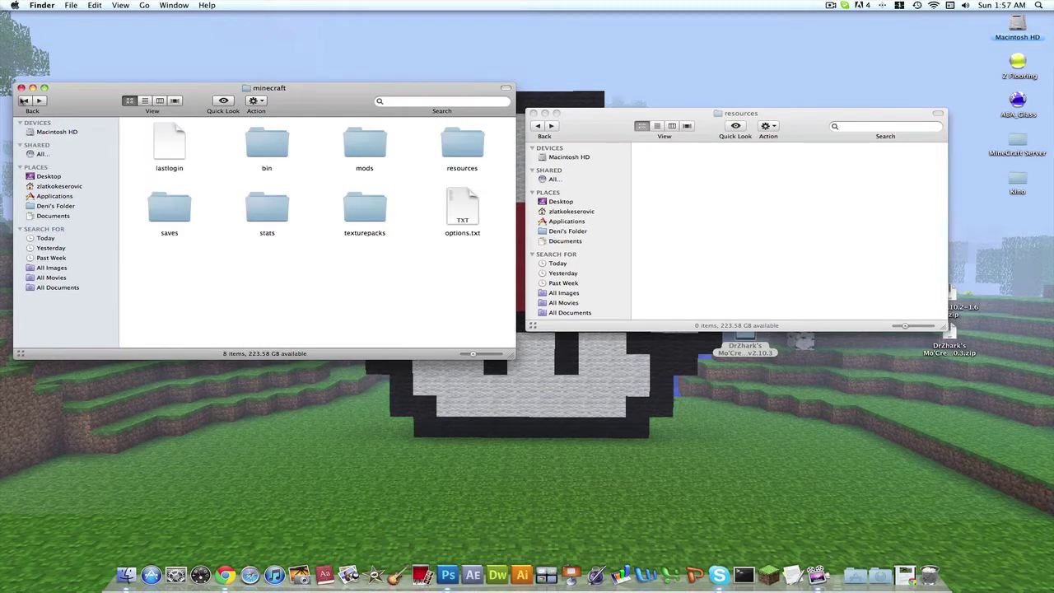
left_click(537, 125)
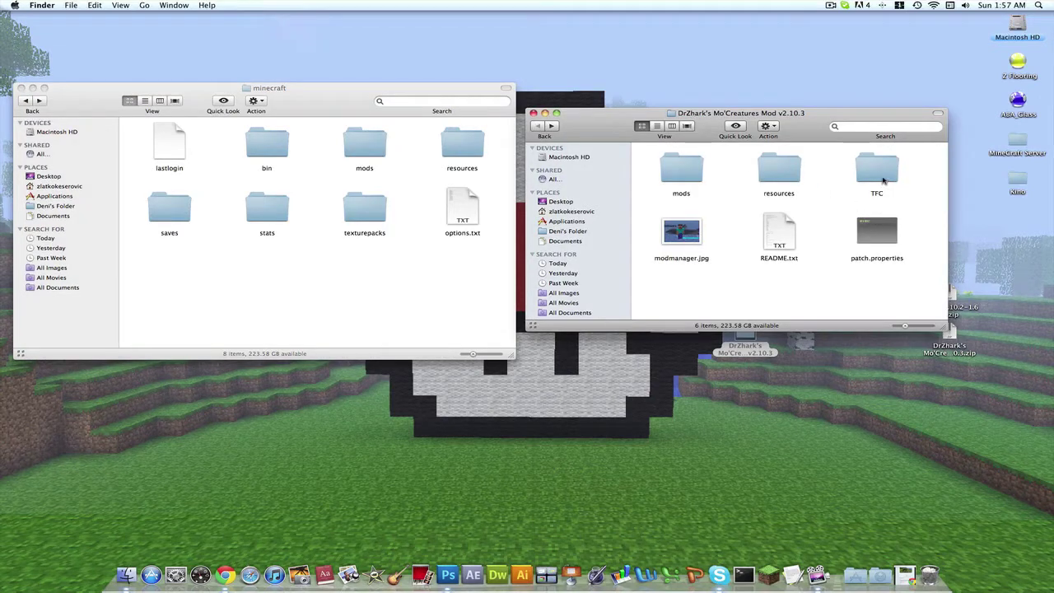
- Open the mob folder inside bin/minecraft.jar and the TFC mob texture folder side by side
double_click(880, 172)
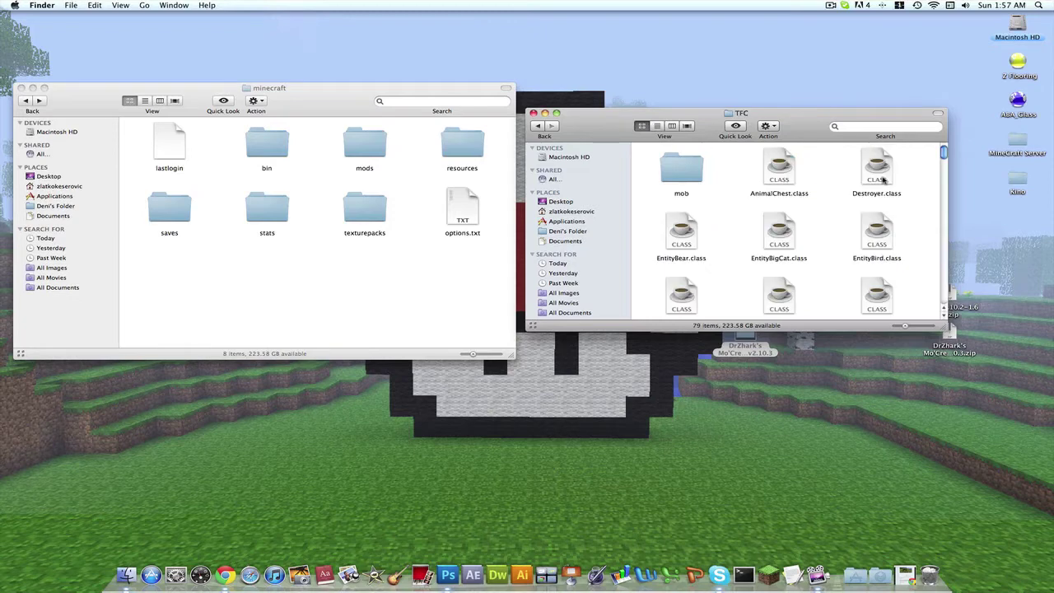
double_click(271, 153)
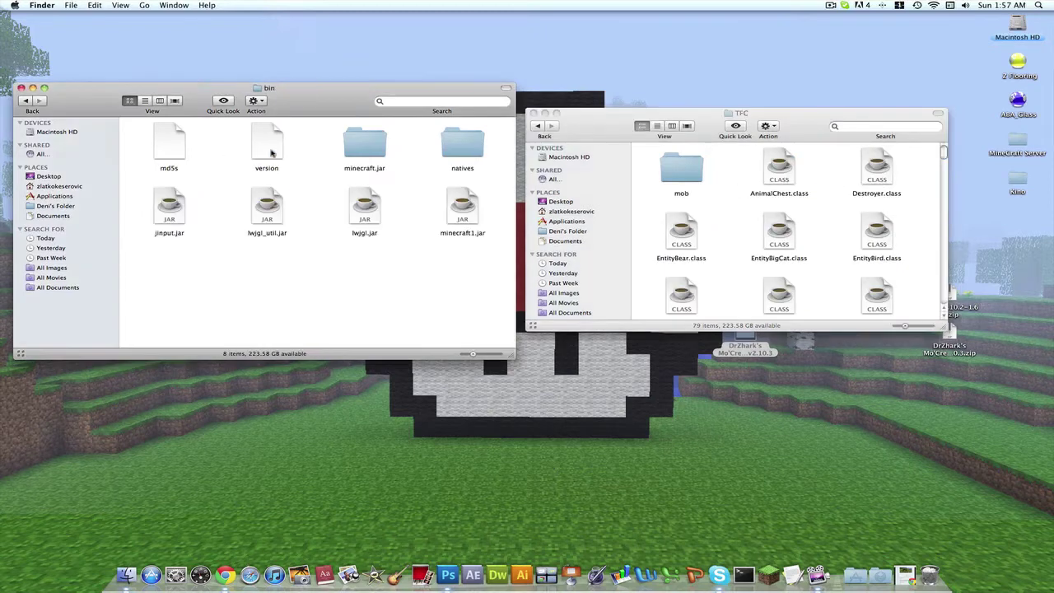
double_click(370, 152)
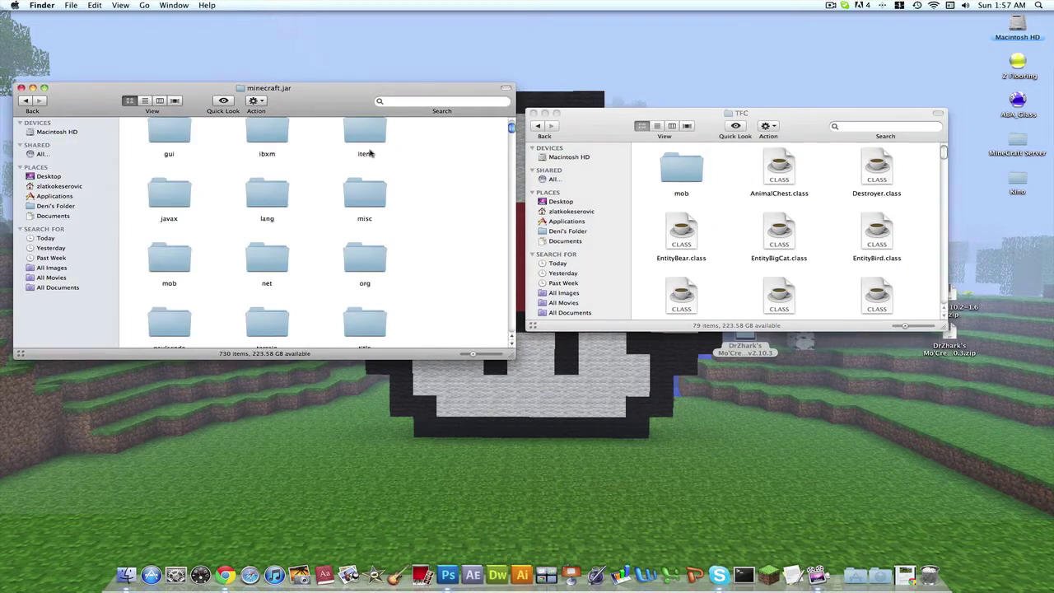
scroll(374, 164, "down", 2)
scroll(383, 181, "down", 3)
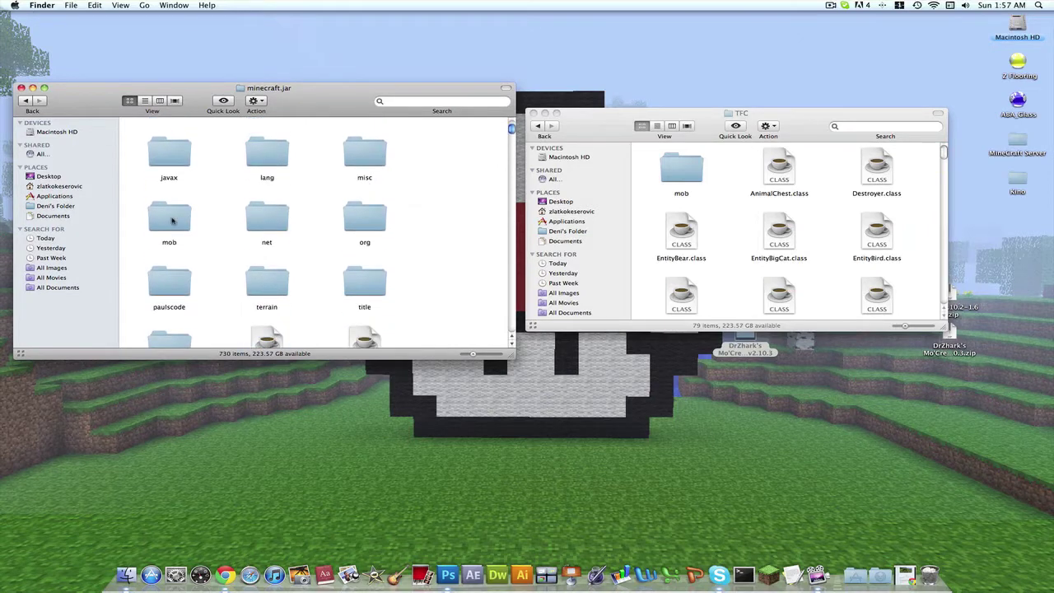
double_click(171, 217)
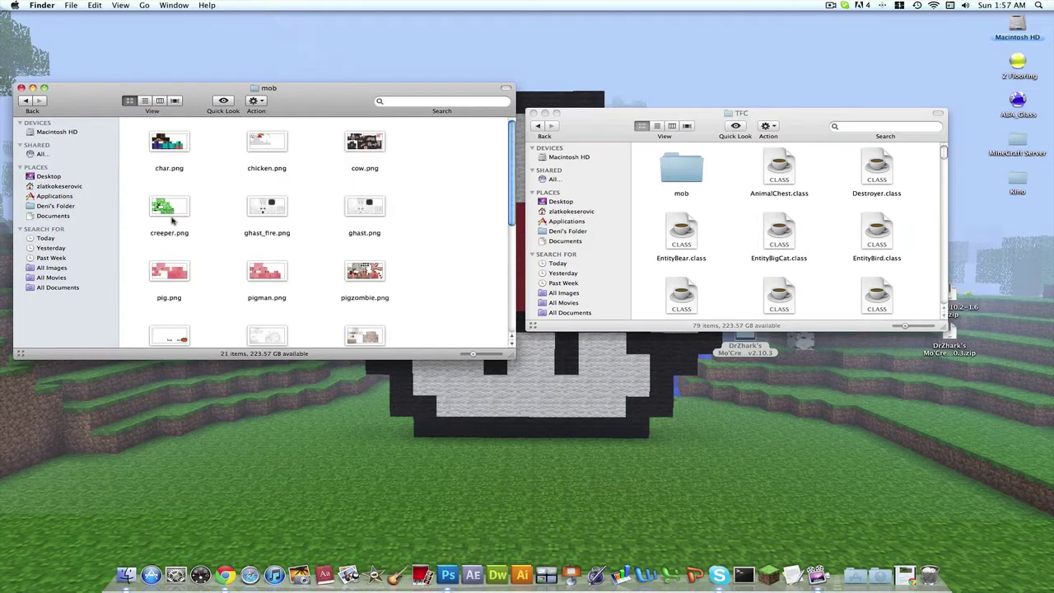
scroll(737, 164, "down", 1)
double_click(694, 158)
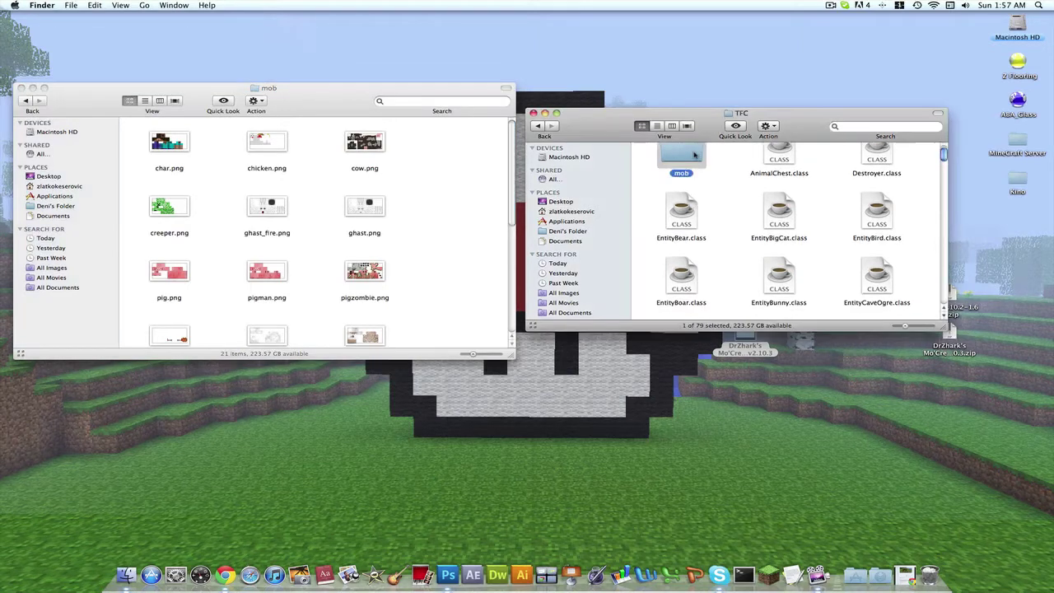
- Move all Mo'Creatures mob PNG textures, including bigcatclaw and birdgreen, into minecraft.jar/mob
left_click_drag(756, 167, 957, 397)
left_click_drag(787, 212, 446, 224)
left_click_drag(886, 310, 412, 284)
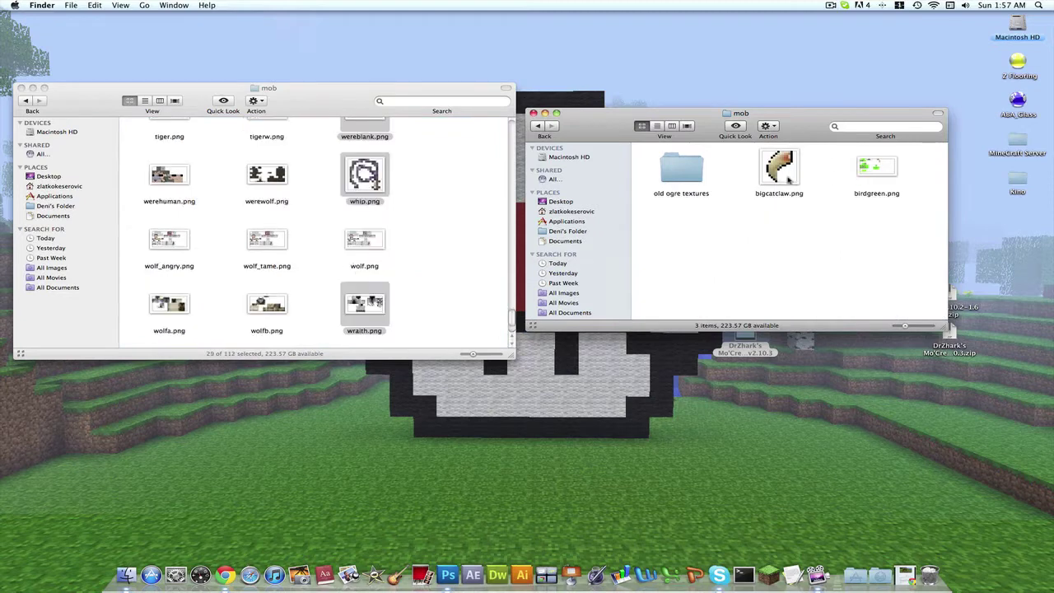
left_click_drag(751, 167, 432, 263)
left_click(536, 127)
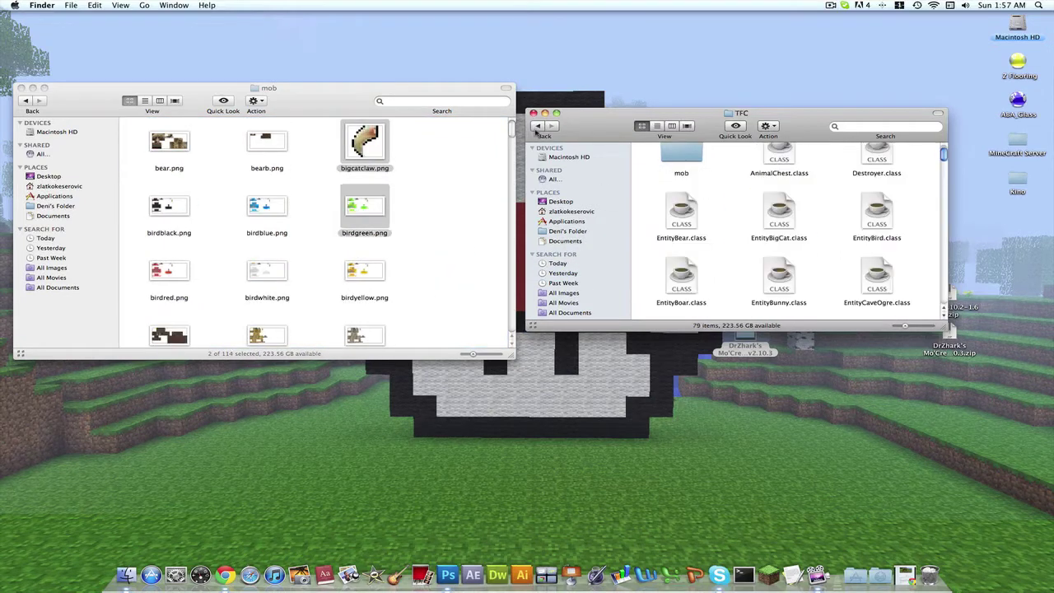
left_click(24, 101)
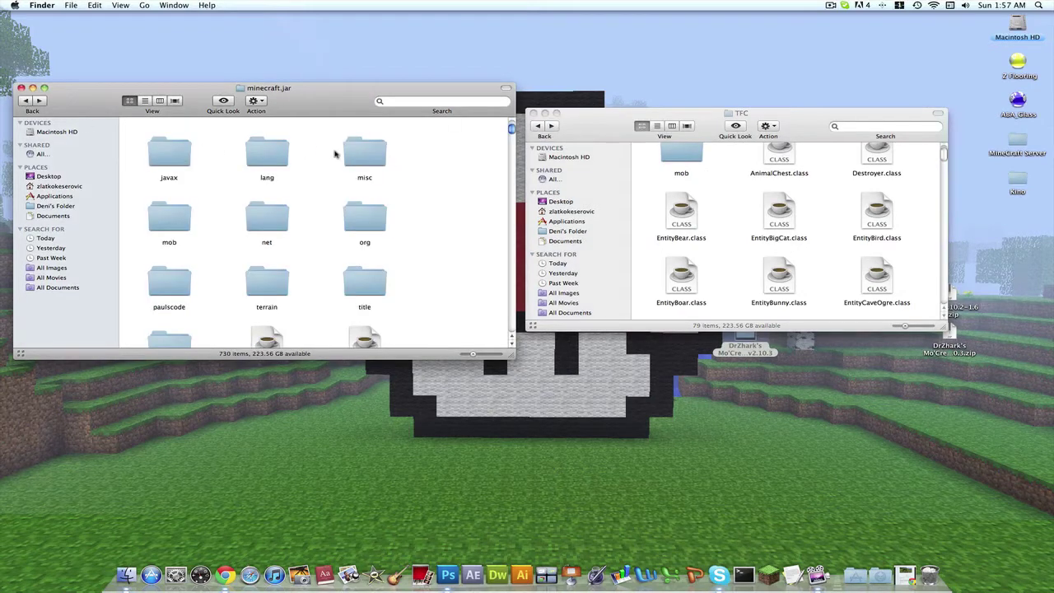
scroll(336, 155, "down", 2)
scroll(337, 158, "up", 3)
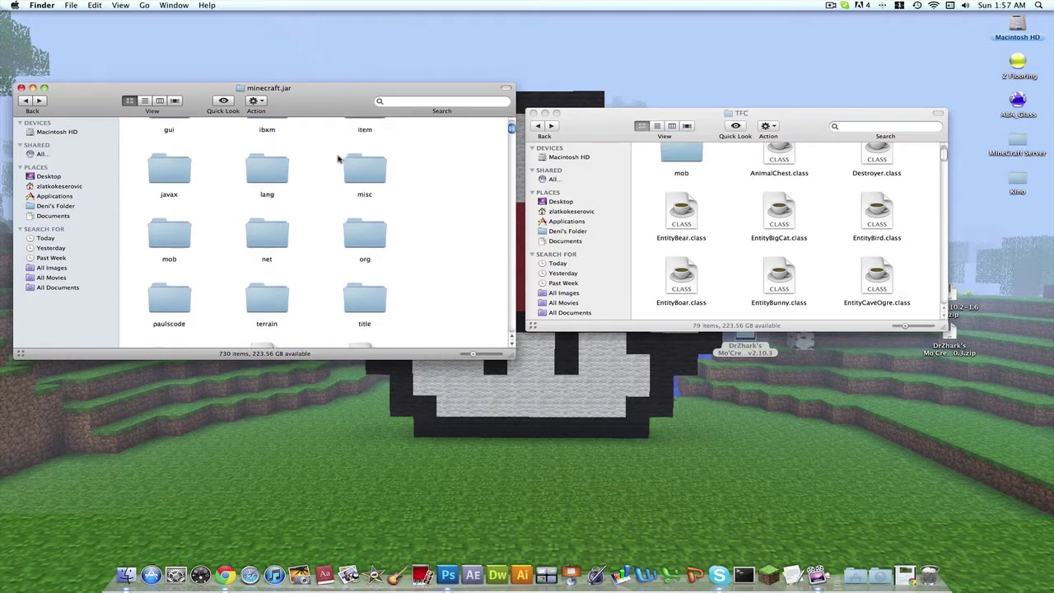
scroll(338, 158, "up", 3)
scroll(848, 229, "up", 1)
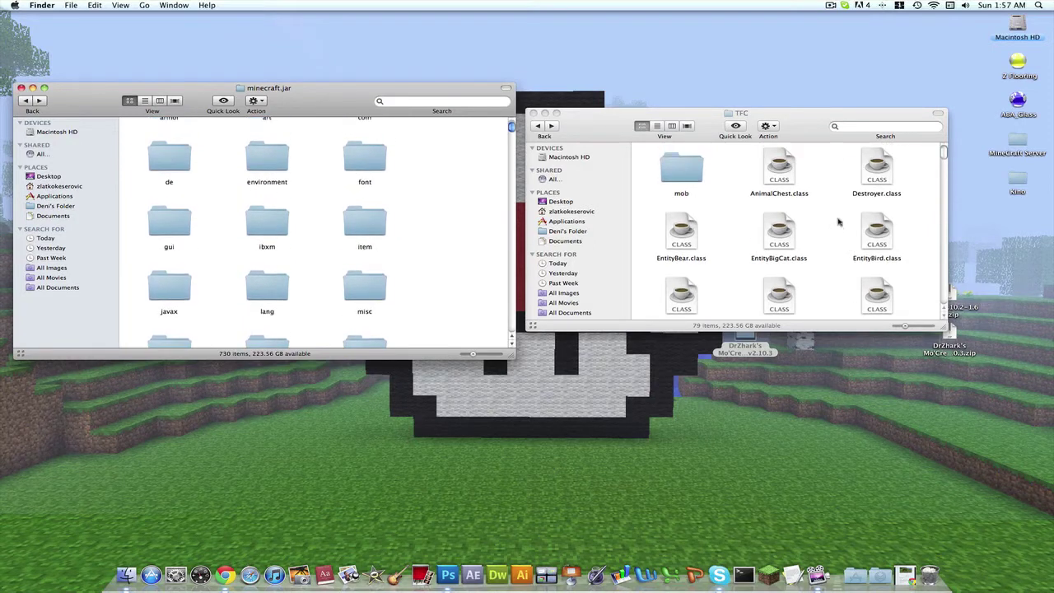
- Move all TFC class files, including AnimalChest and Destroyer, into minecraft.jar, replacing existing versions, then close both windows
left_click_drag(655, 205, 455, 216)
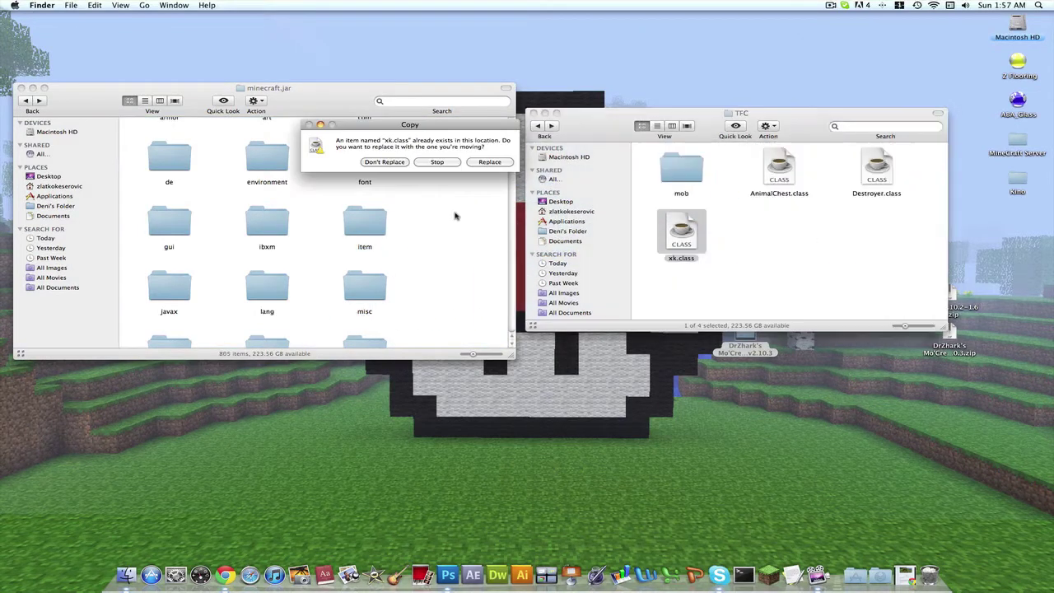
left_click(504, 162)
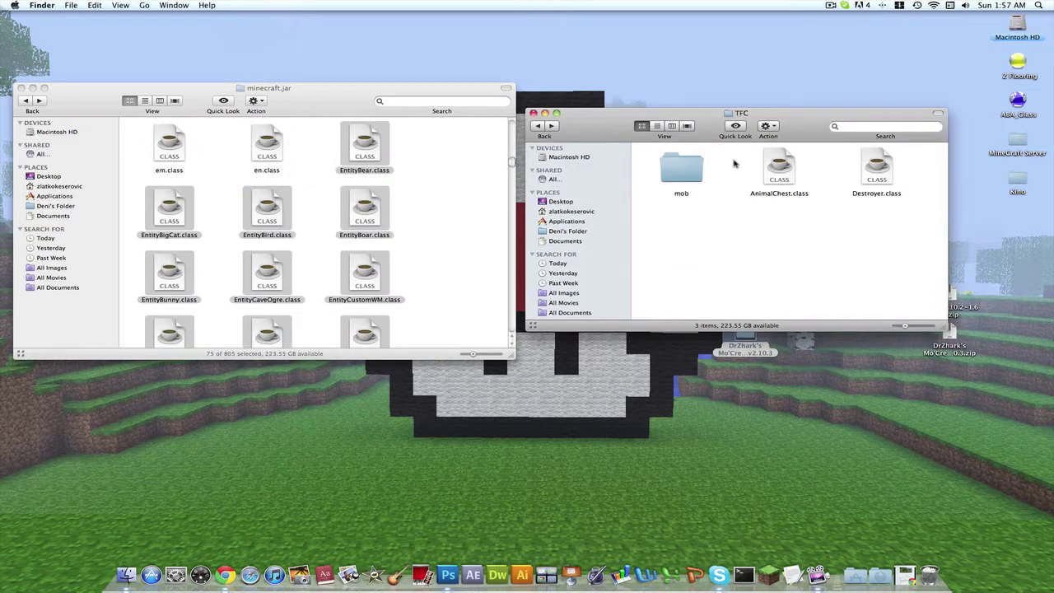
left_click_drag(733, 163, 894, 185)
left_click_drag(778, 168, 470, 198)
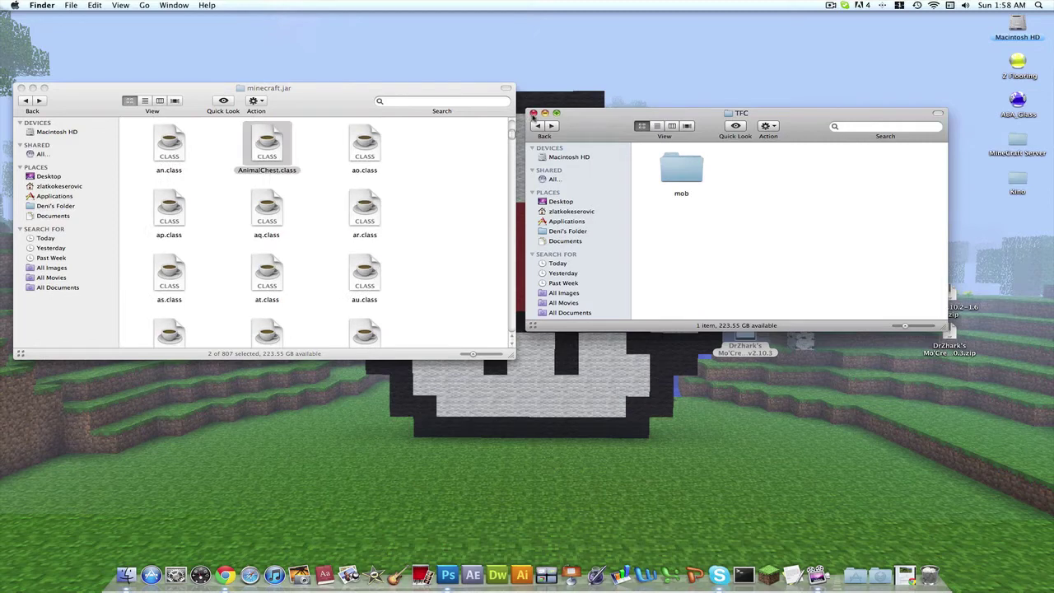
left_click(533, 114)
left_click(21, 88)
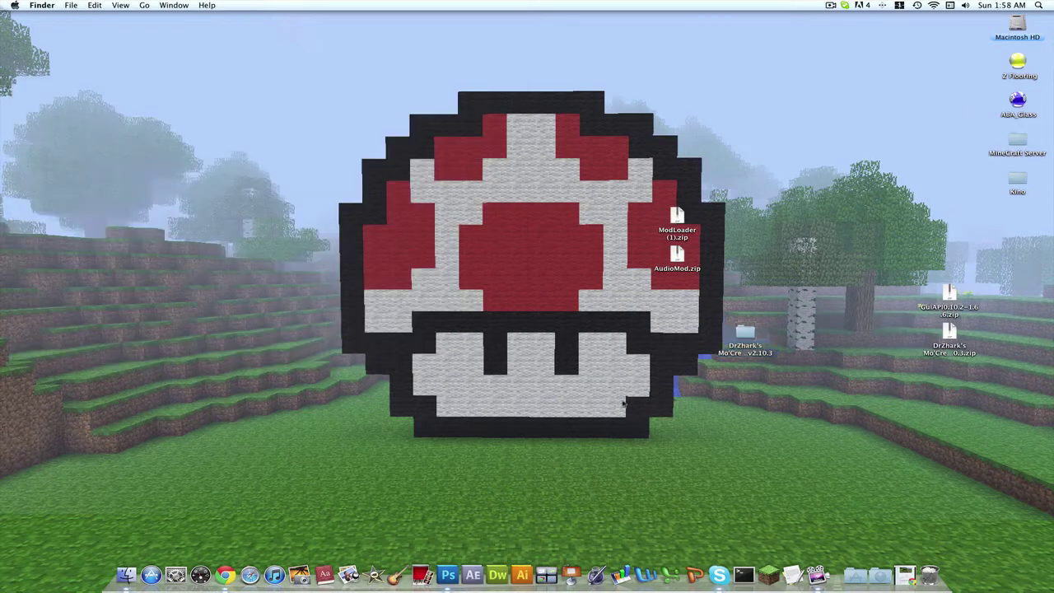